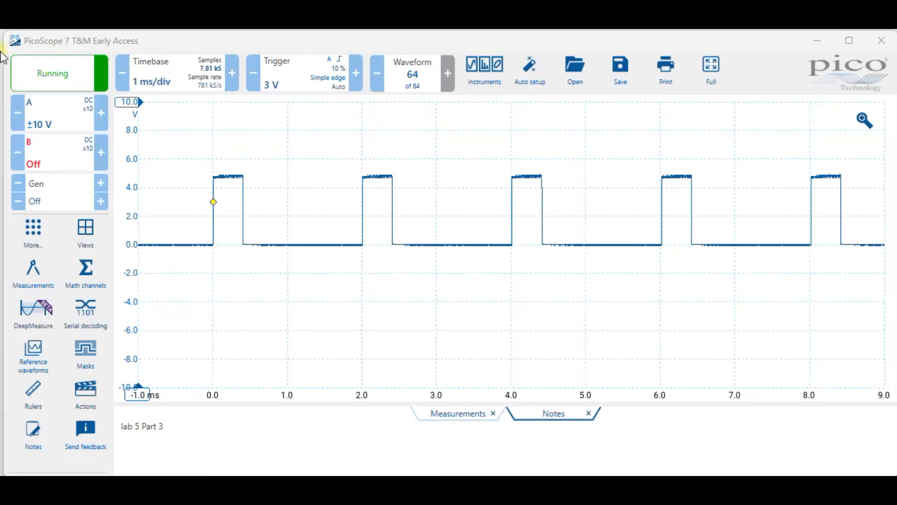
Try channel A's input range at ±2 V, return it to ±10 V, and show the channel's probe scaling options.
left_click(52, 112)
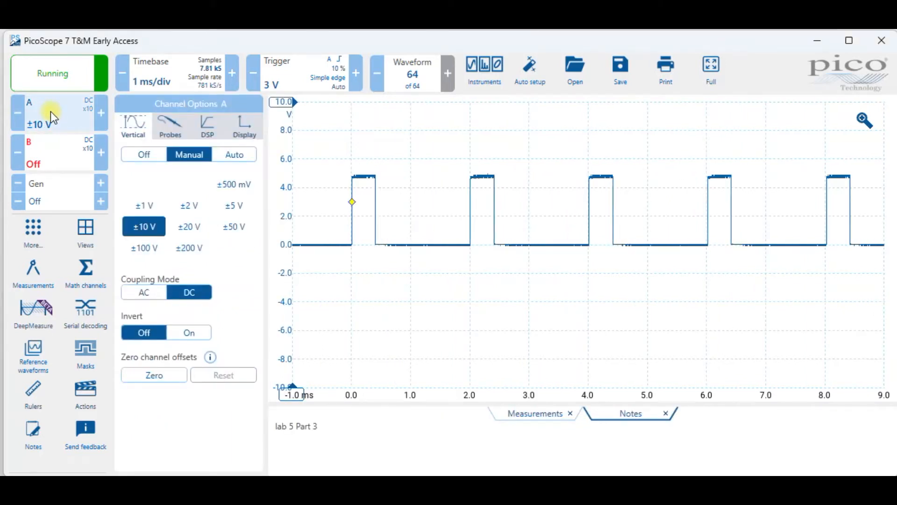
left_click(149, 153)
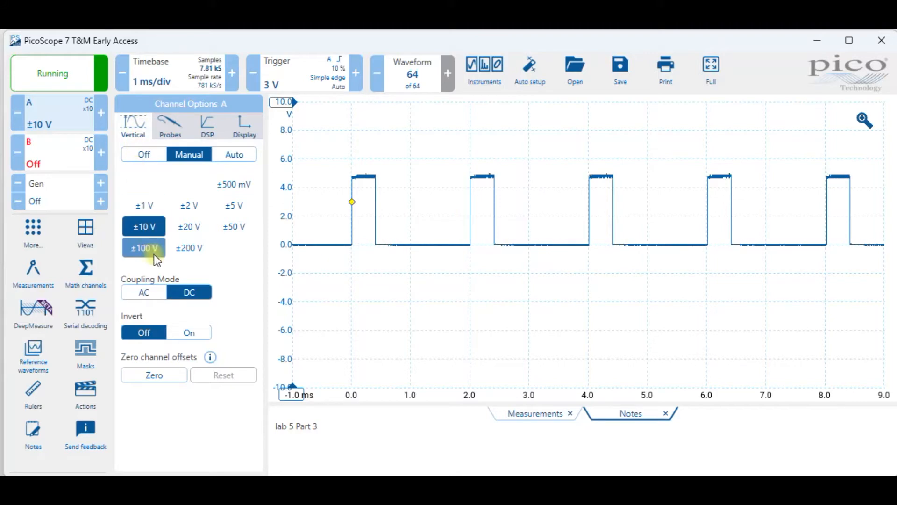
left_click(151, 226)
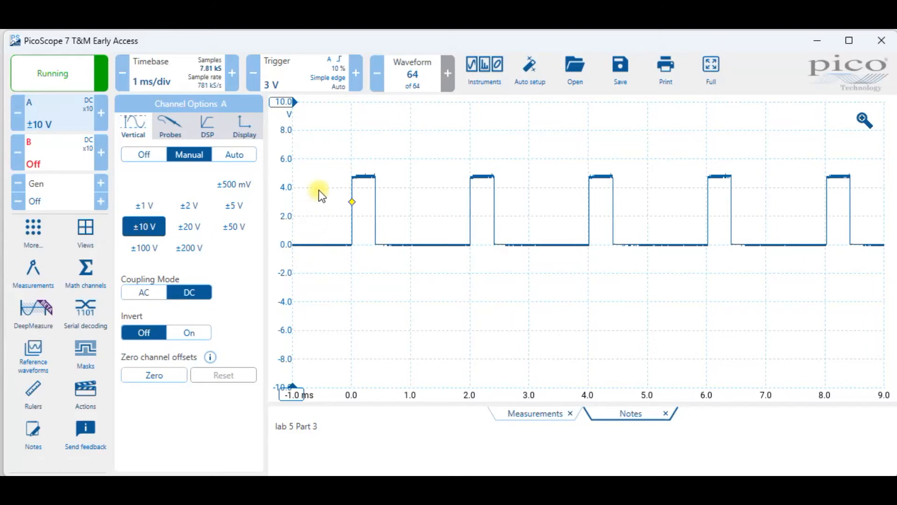
left_click(186, 211)
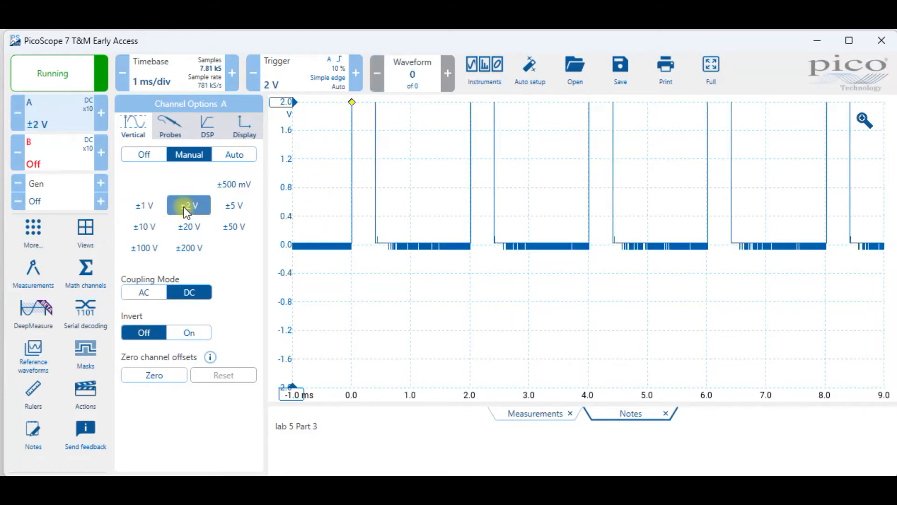
left_click(152, 226)
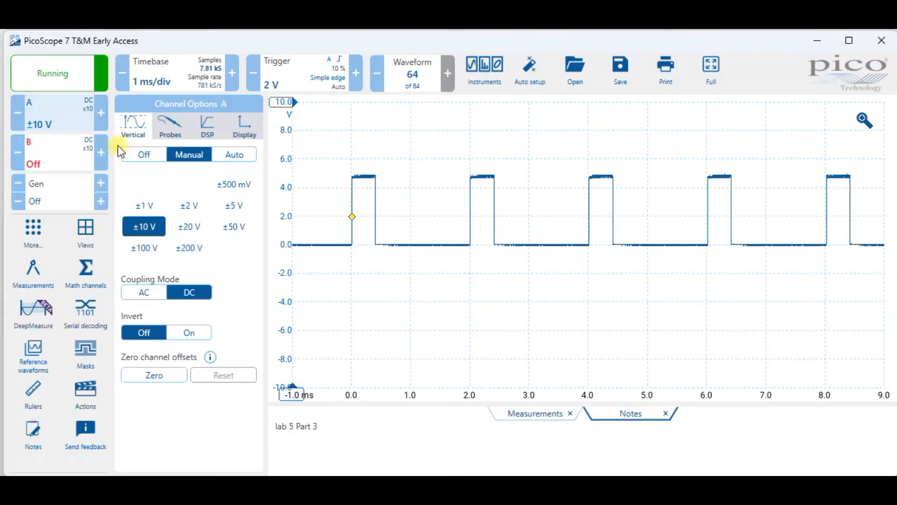
left_click(164, 135)
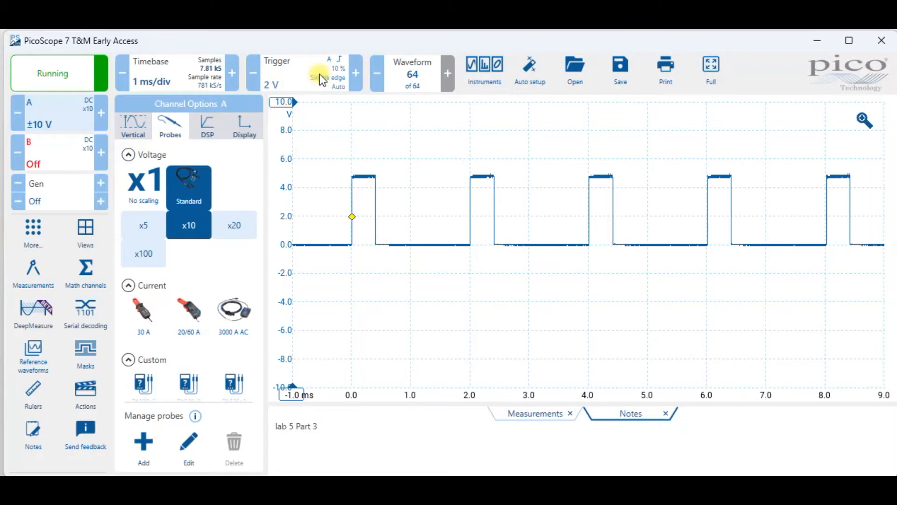
Try a trigger pre-trigger of 20 % and return it to 10 %, and set the trigger threshold to 3 V and back to 2 V.
left_click(297, 77)
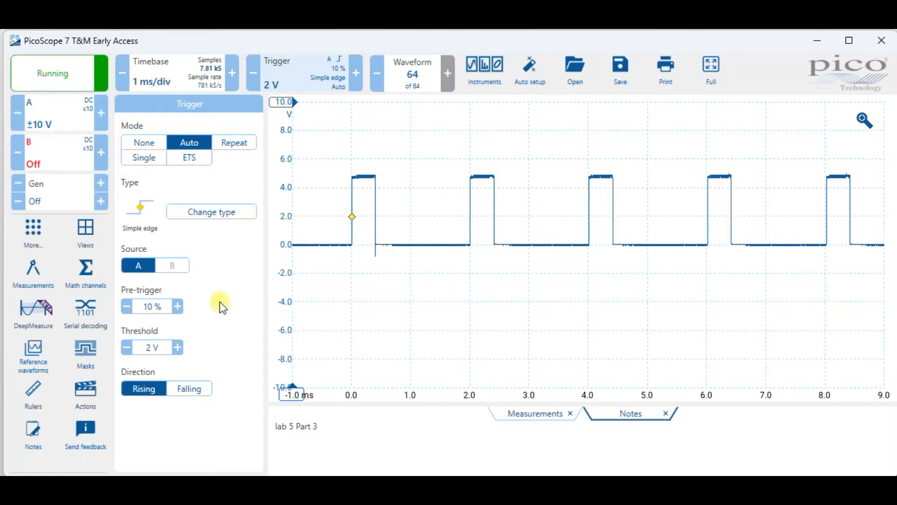
left_click(177, 306)
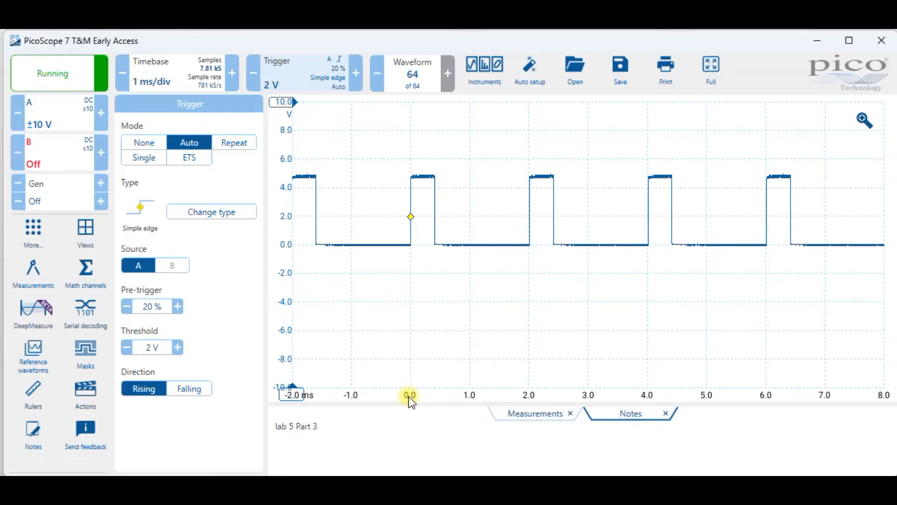
left_click(126, 308)
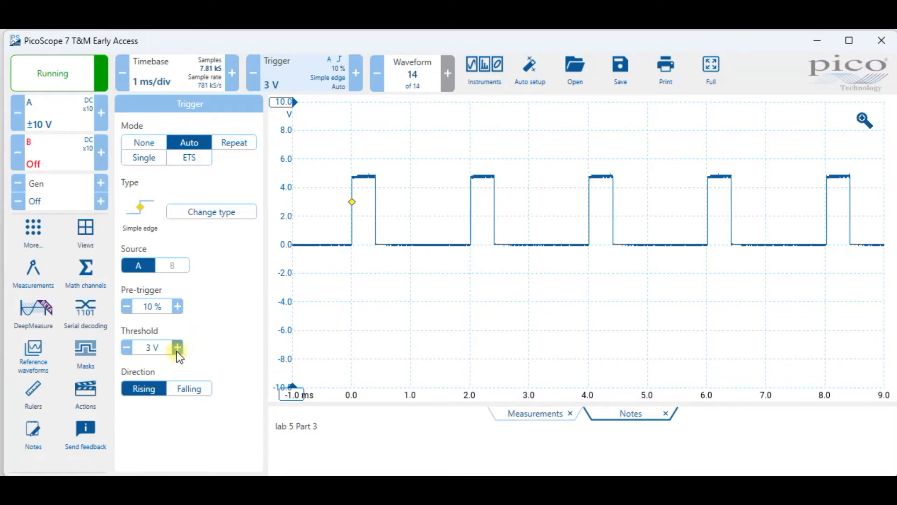
left_click(126, 348)
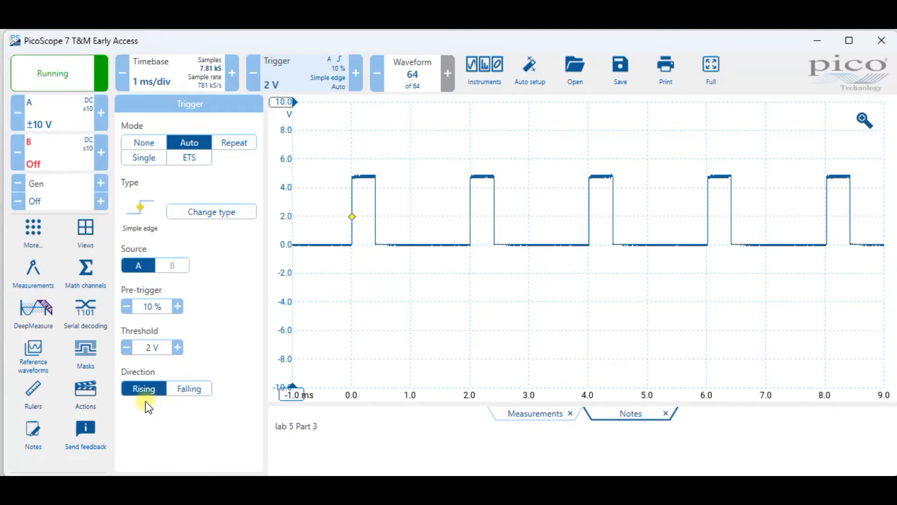
Switch the trigger direction to falling, display the channel A measurements, and return the direction to rising.
left_click(194, 387)
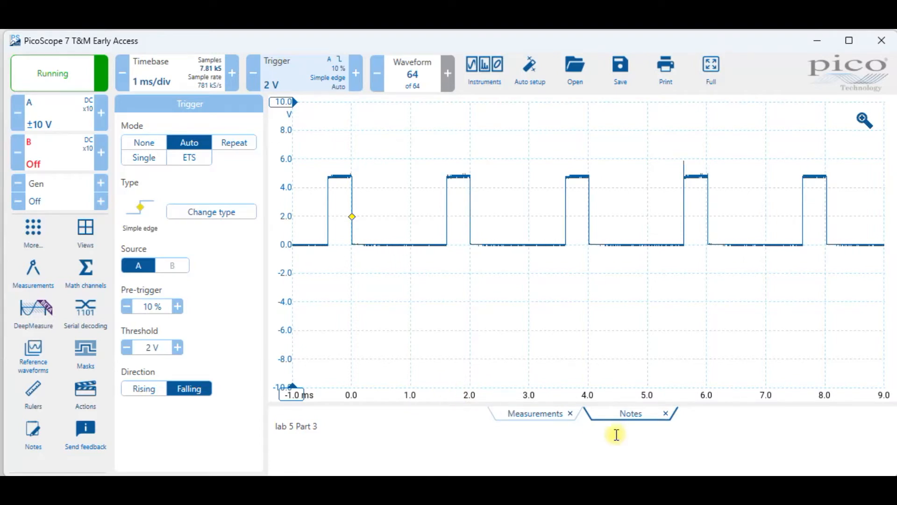
left_click(544, 420)
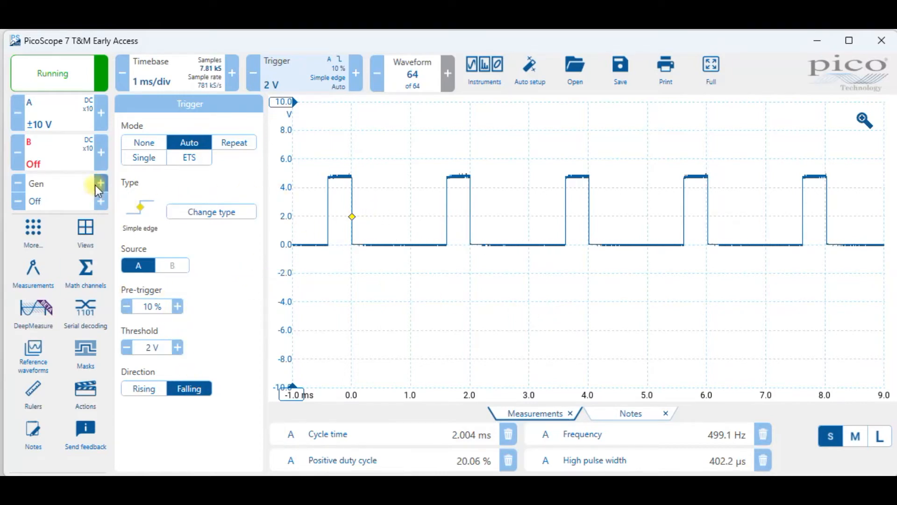
left_click(145, 390)
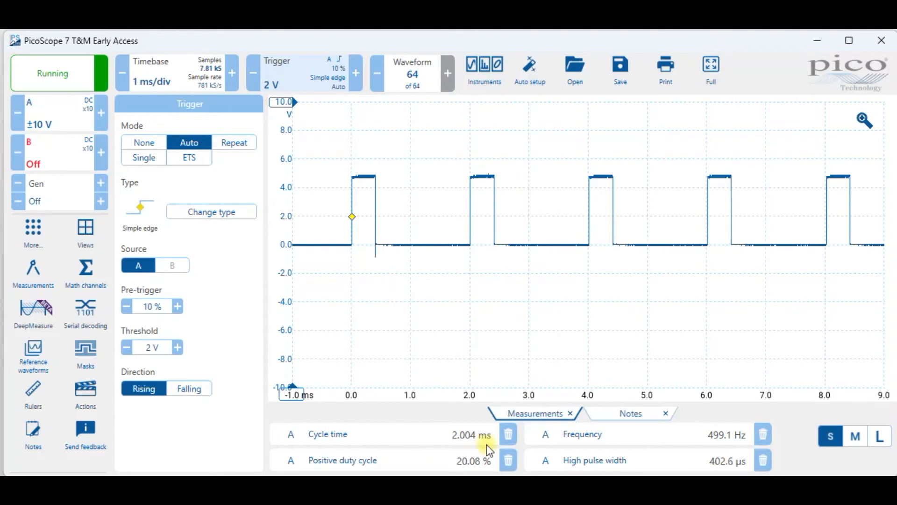
left_click(762, 484)
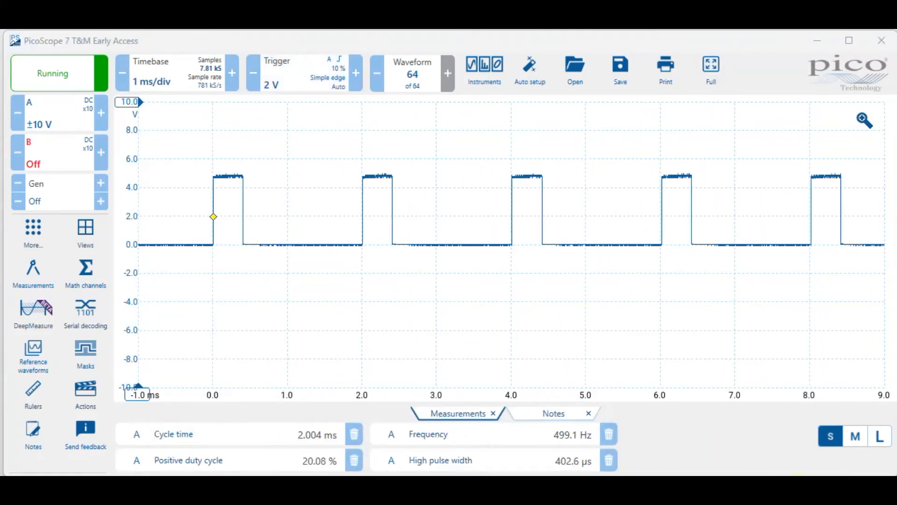
Show the available measurement types and the notes, and compare the measurement readouts in medium, large and small size.
left_click(33, 283)
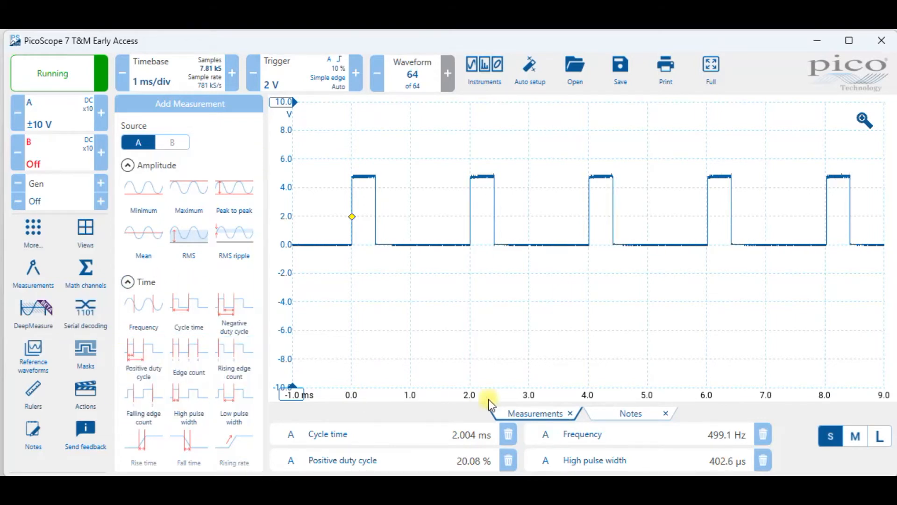
left_click(634, 418)
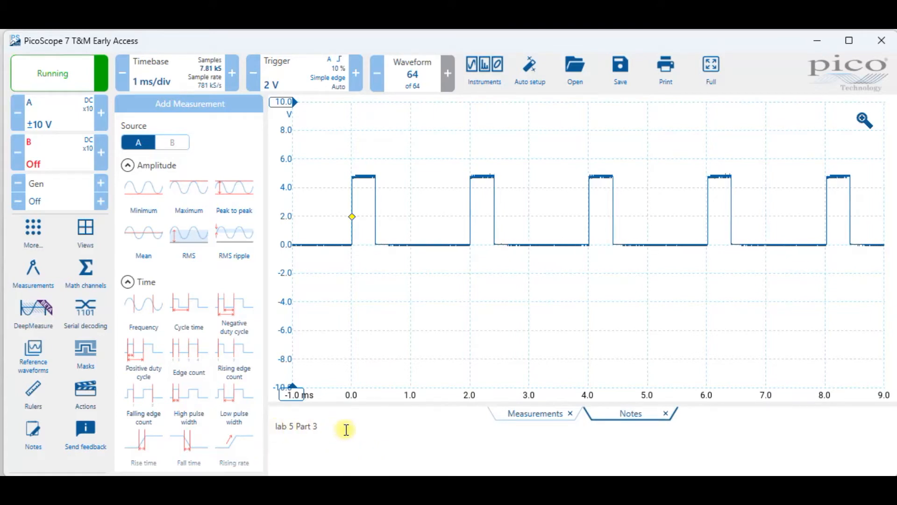
left_click(560, 420)
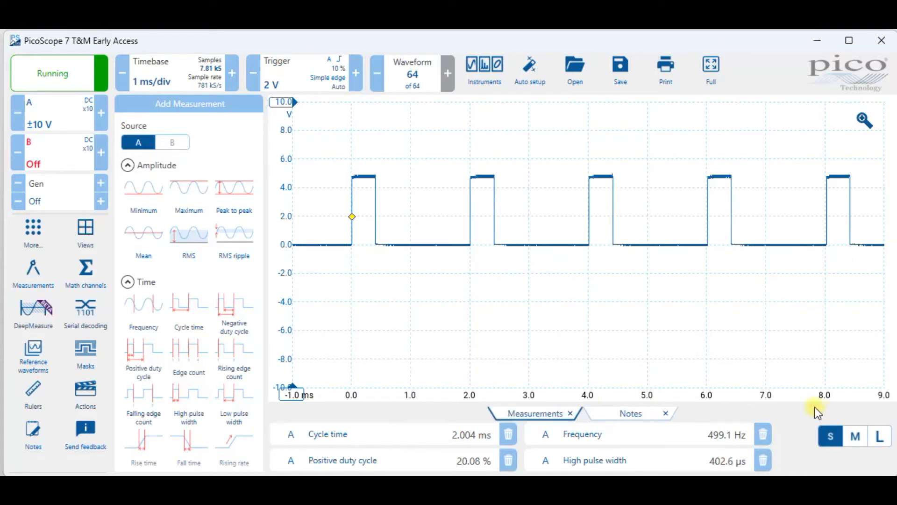
left_click(860, 436)
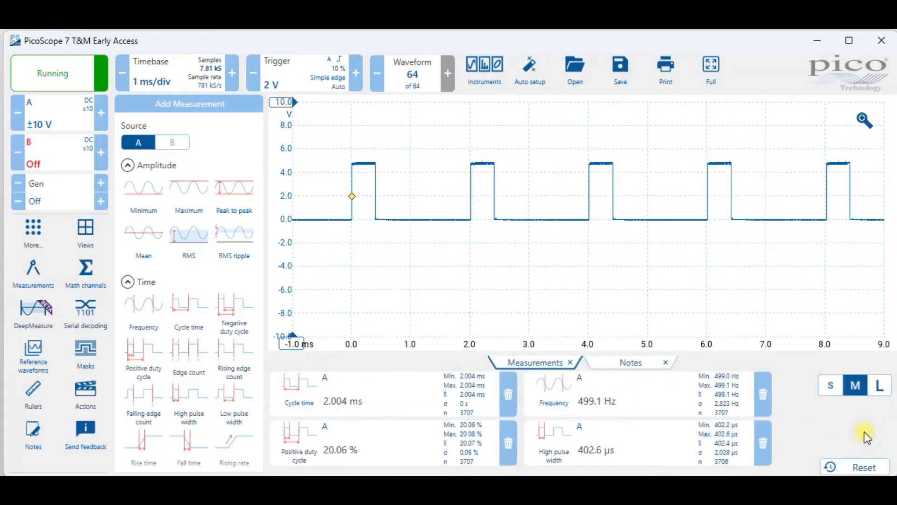
left_click(881, 387)
left_click(830, 386)
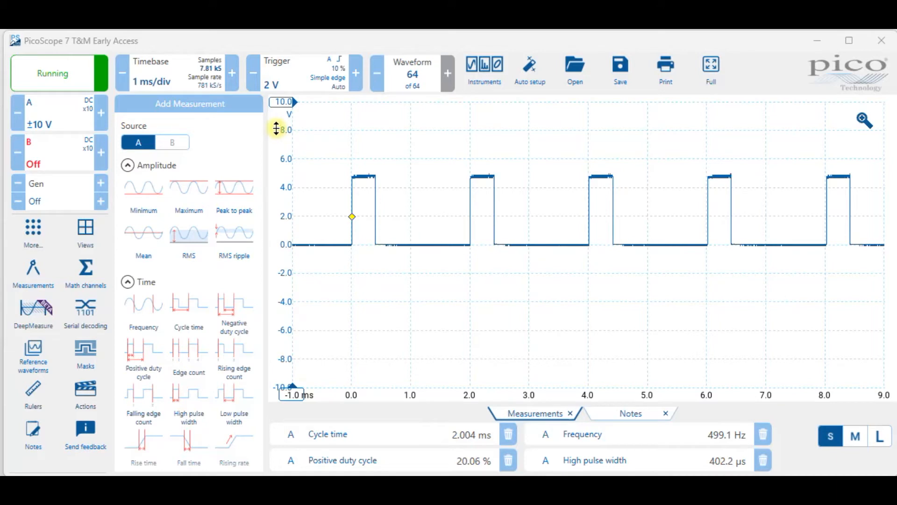
Measure the pulse amplitude with voltage rulers at the pulse top and the 0 V baseline, and remove the rulers.
left_click_drag(286, 102, 300, 173)
left_click_drag(282, 102, 300, 245)
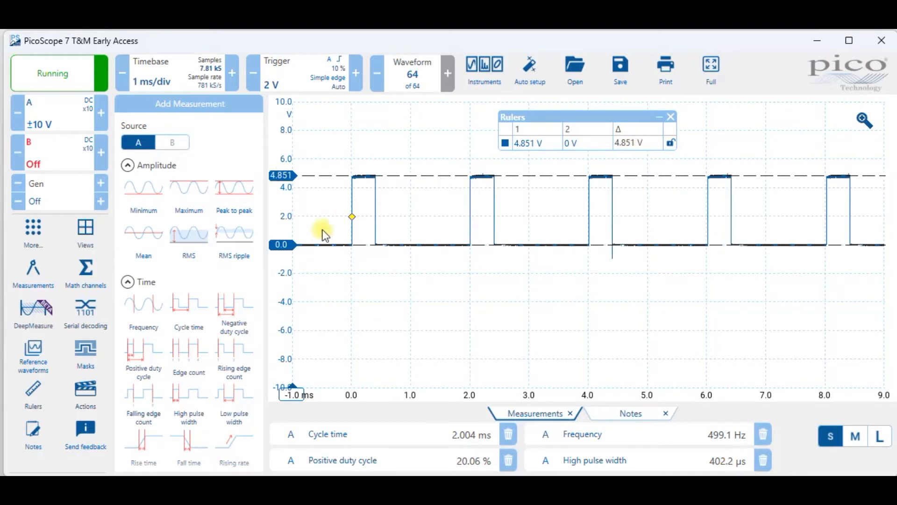
left_click(671, 117)
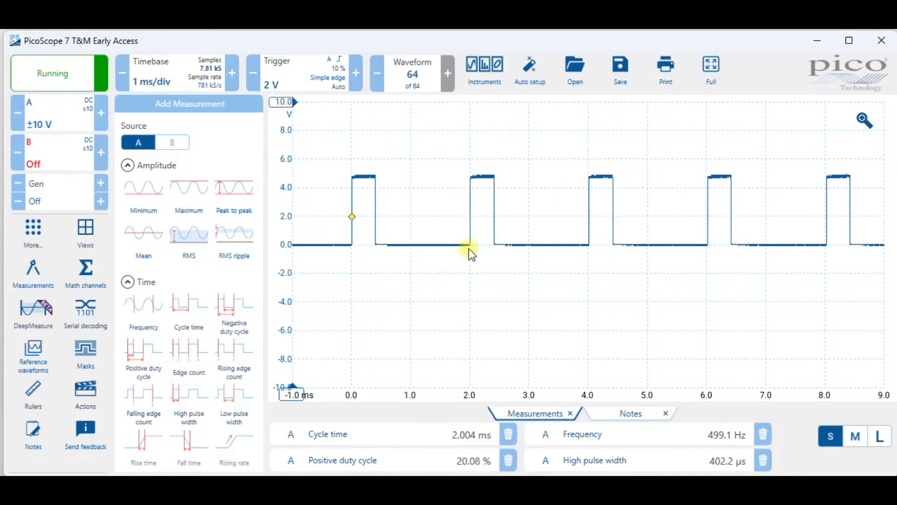
Measure the first pulse's width and the period to the next rising edge with time rulers, and remove the rulers.
left_click_drag(294, 384, 371, 370)
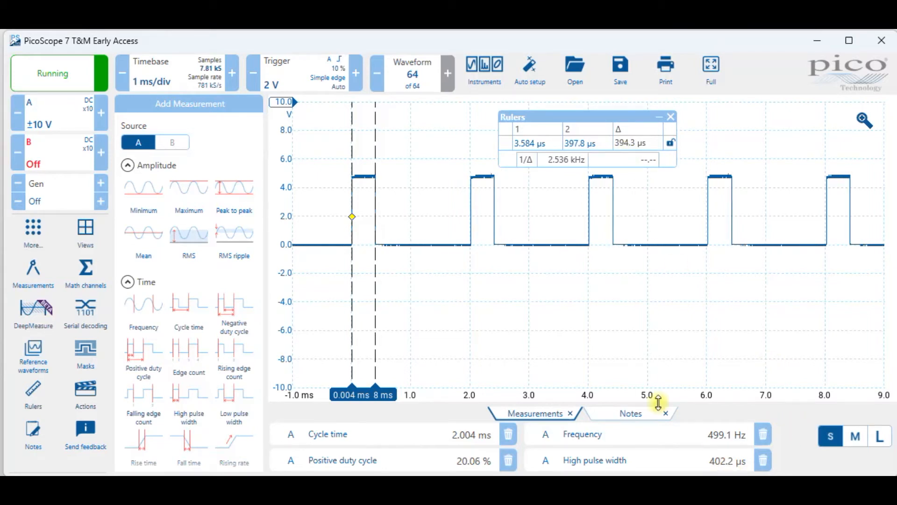
left_click_drag(371, 267, 467, 277)
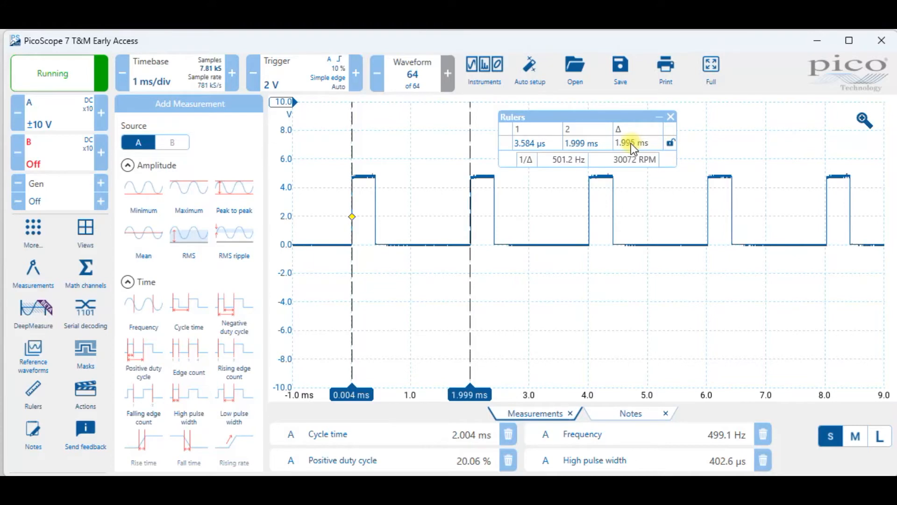
left_click(671, 116)
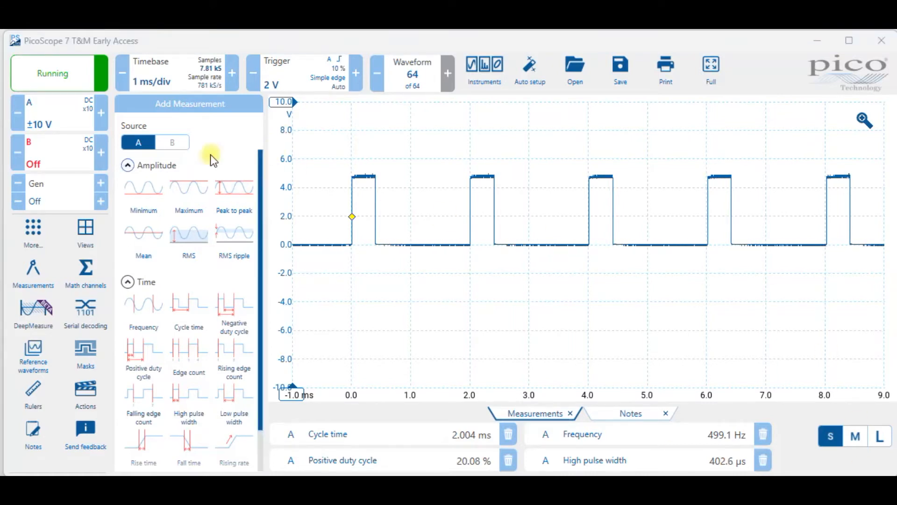
Try the timebase at 1 µs/div and 1 s/div to compare the extremes of the waveform display.
left_click(163, 72)
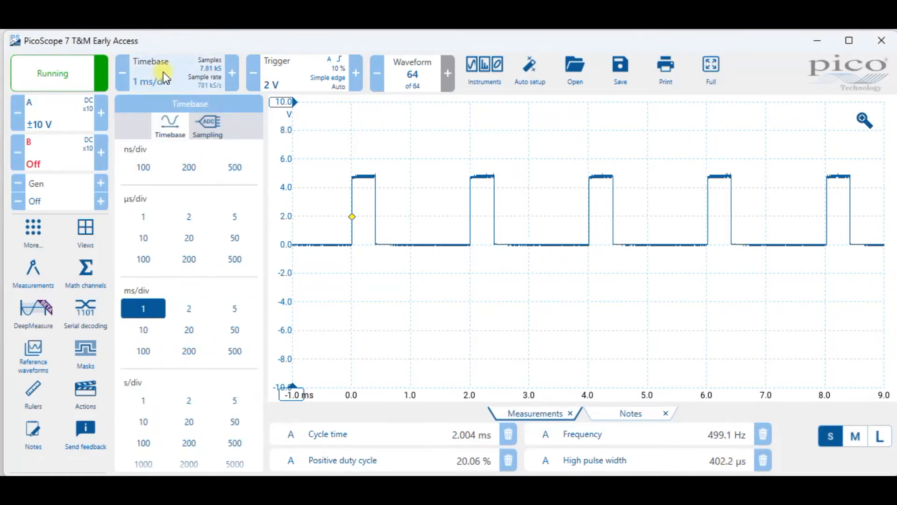
left_click(154, 314)
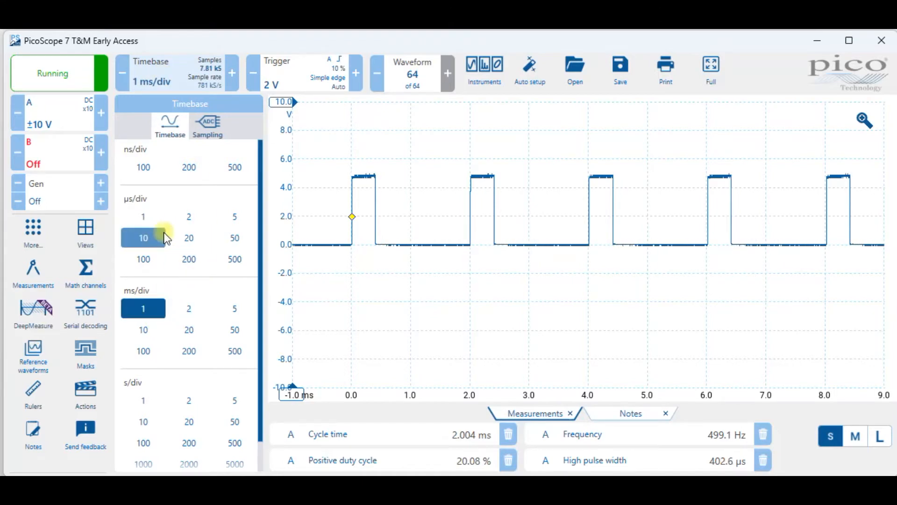
left_click(140, 215)
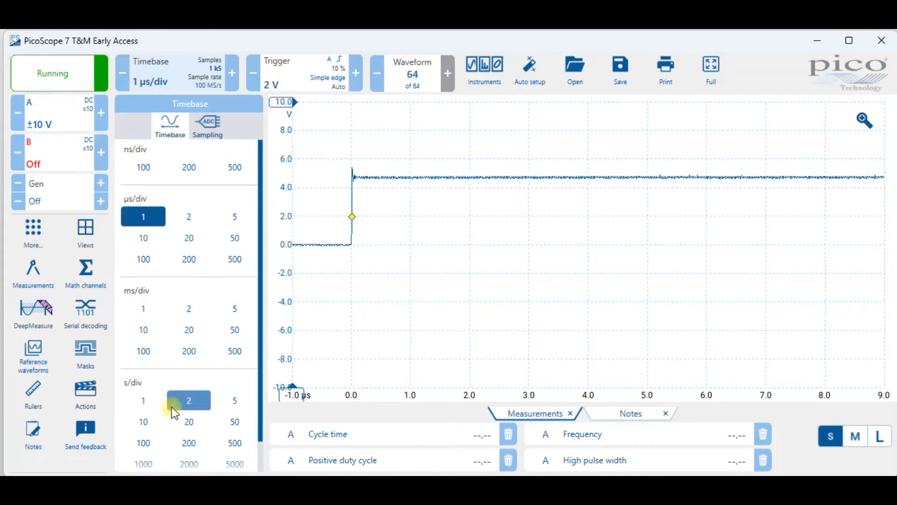
left_click(142, 403)
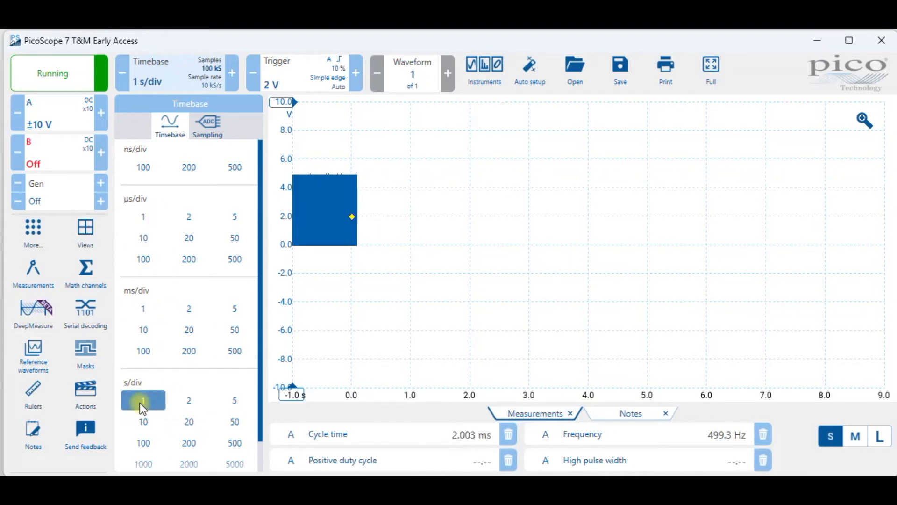
Step the timebase through 200, 10, 5, 2 and 1 ms/div, compare 500 µs/div, and settle on 1 ms/div.
left_click(174, 356)
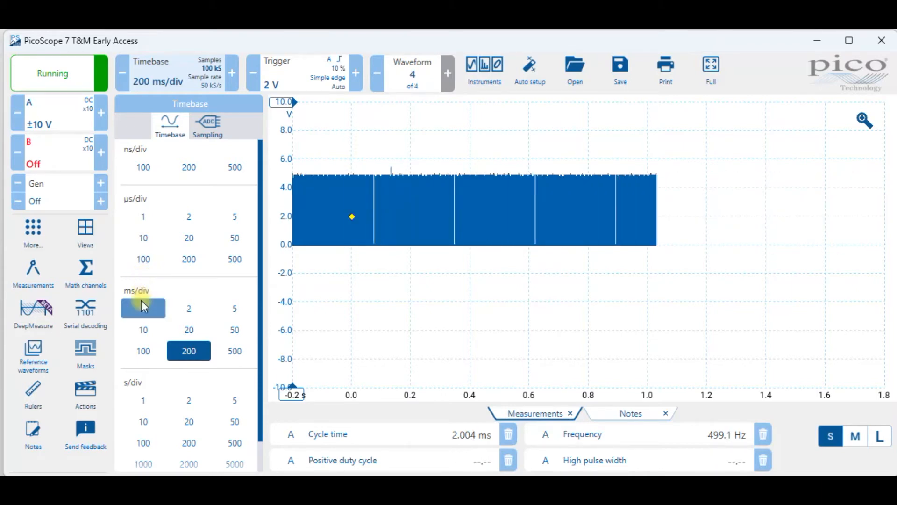
left_click(152, 327)
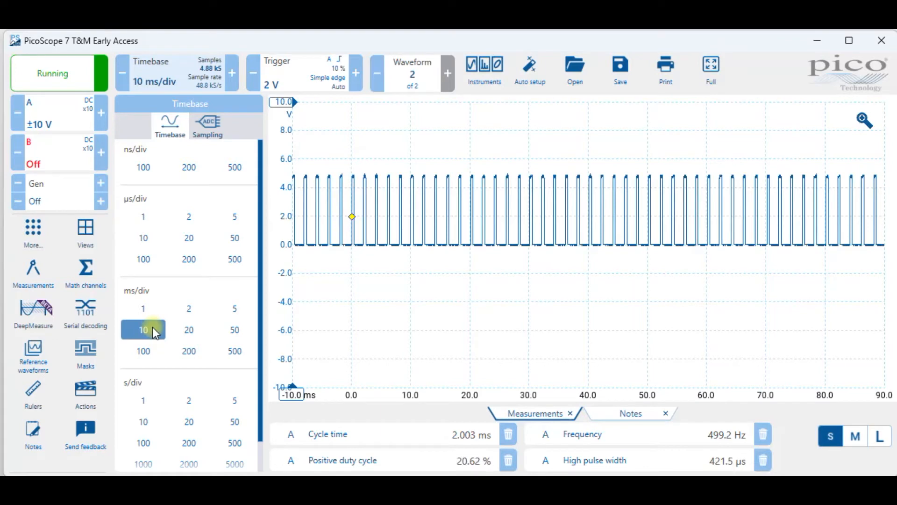
left_click(232, 307)
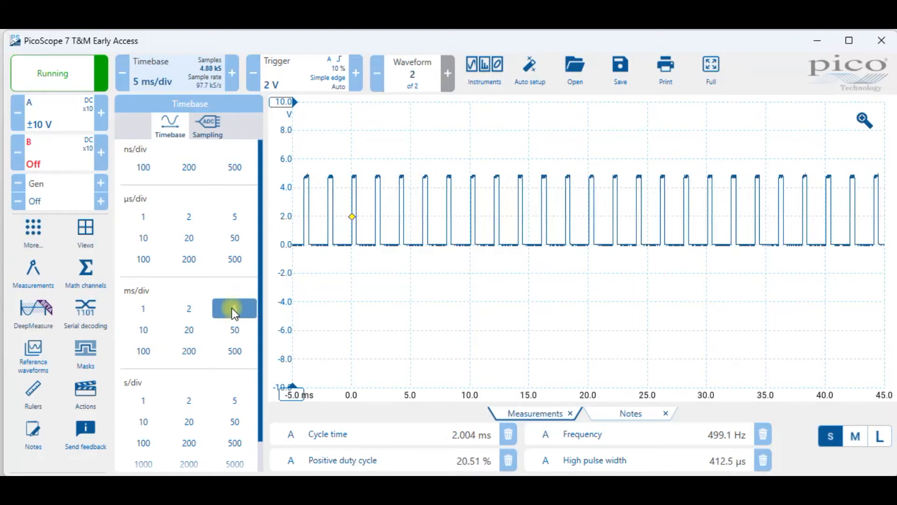
left_click(183, 309)
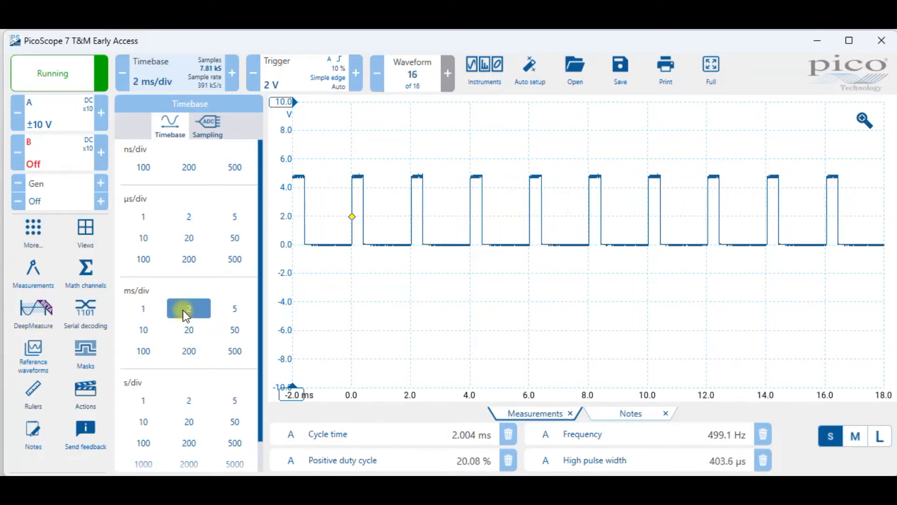
left_click(142, 307)
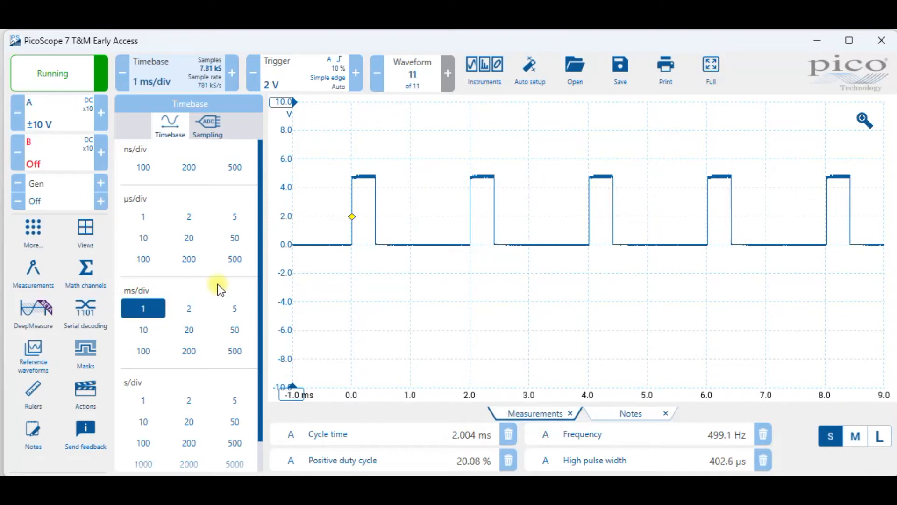
left_click(224, 258)
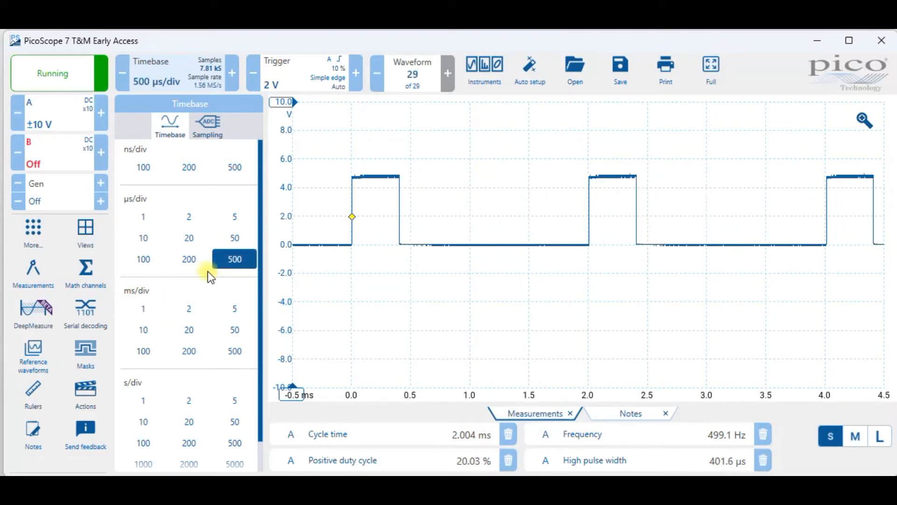
left_click(145, 308)
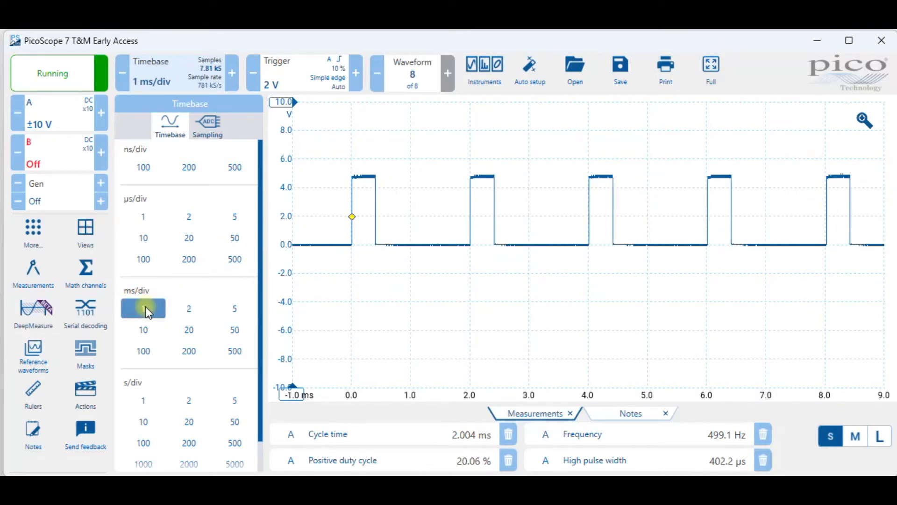
Try the timebase at 100 µs/div to view a single pulse, and return it to 1 ms/div.
left_click(138, 261)
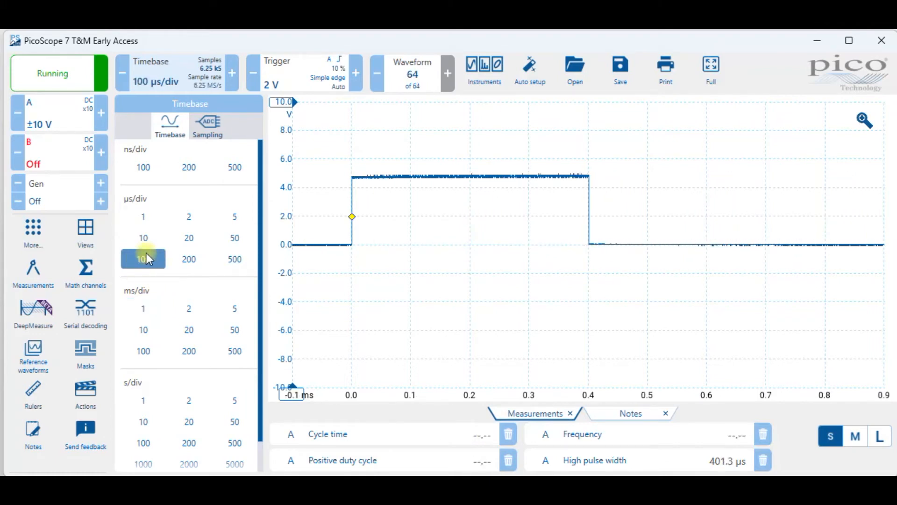
left_click(164, 308)
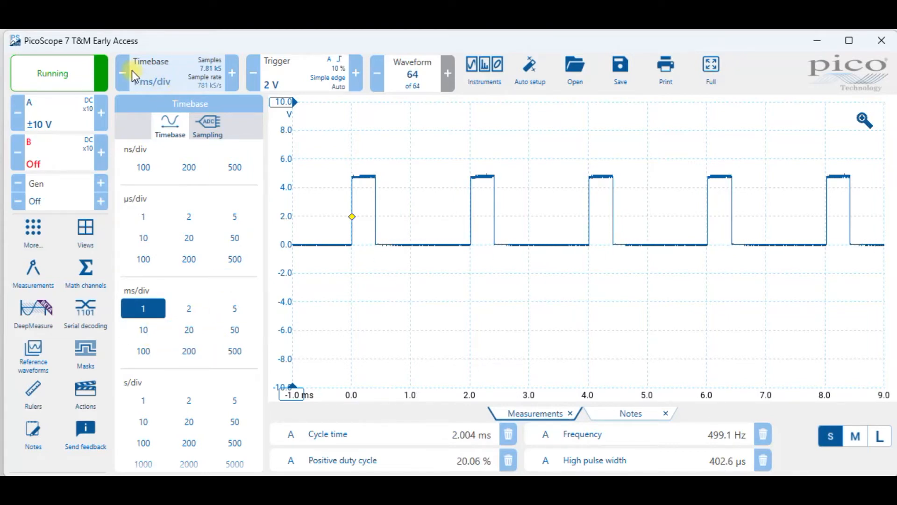
Try Single trigger mode with a repeated single-shot capture, and restore Auto mode with the acquisition running.
left_click(310, 75)
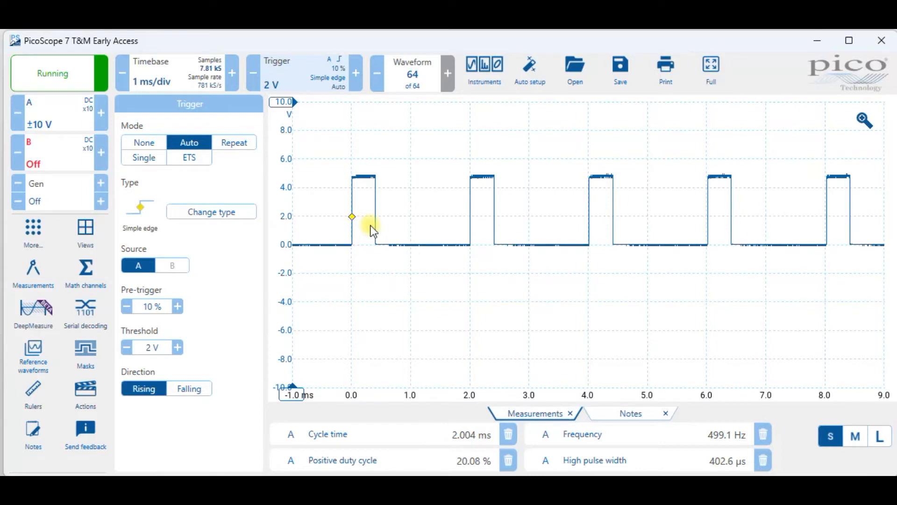
left_click(139, 156)
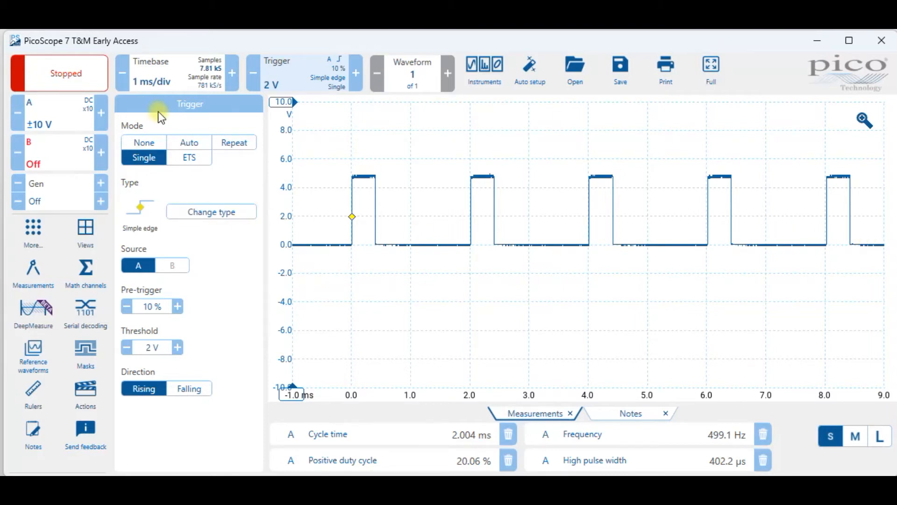
left_click(51, 73)
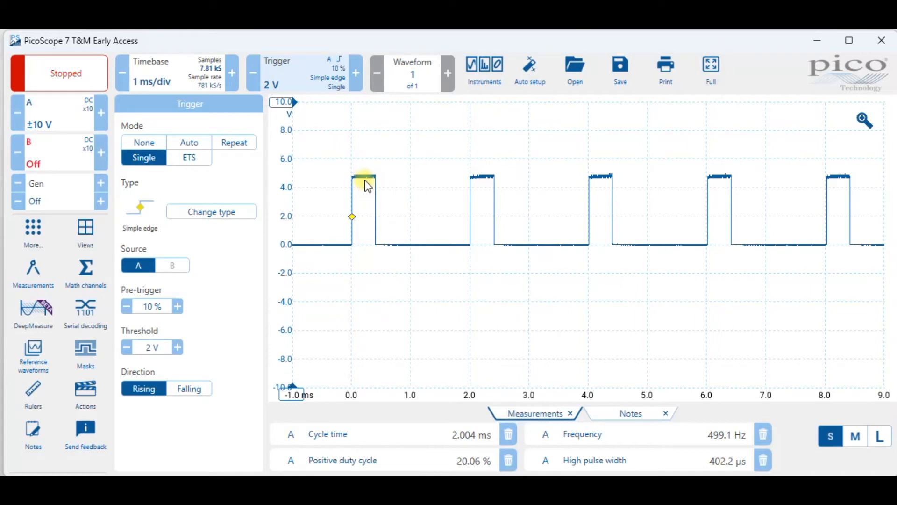
left_click(188, 144)
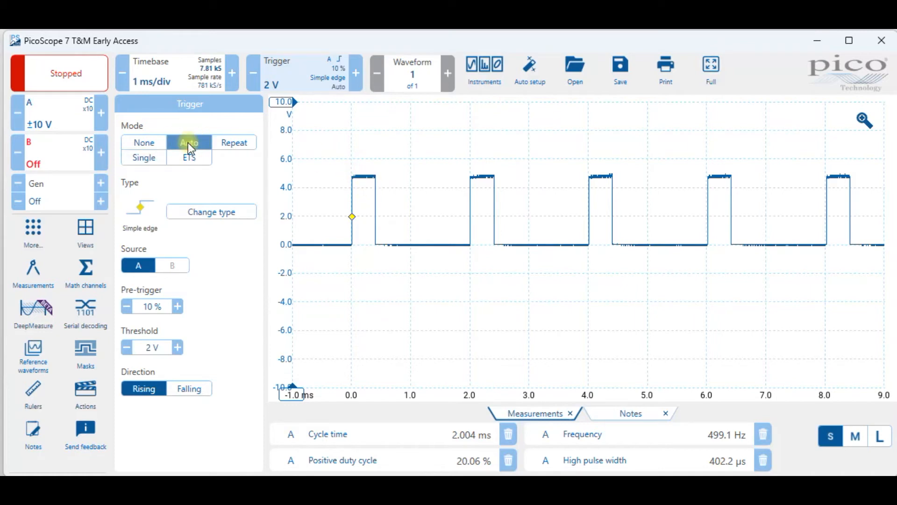
left_click(53, 77)
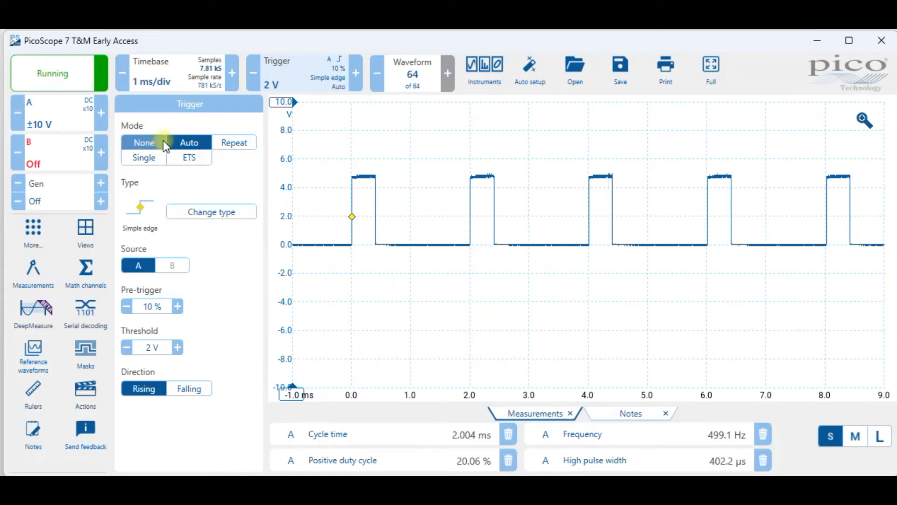
Compare the waveform display in None, Auto and Repeat trigger modes, and return to Auto mode.
left_click(144, 144)
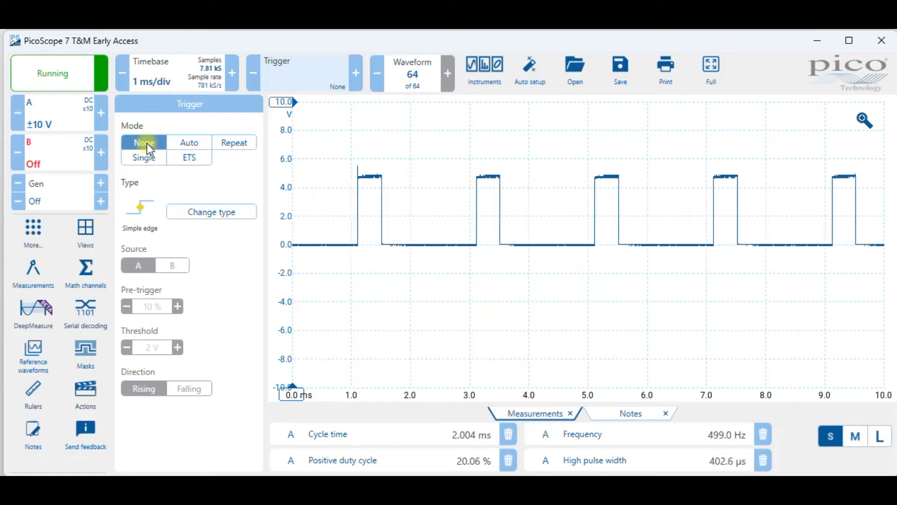
left_click(188, 143)
left_click(236, 142)
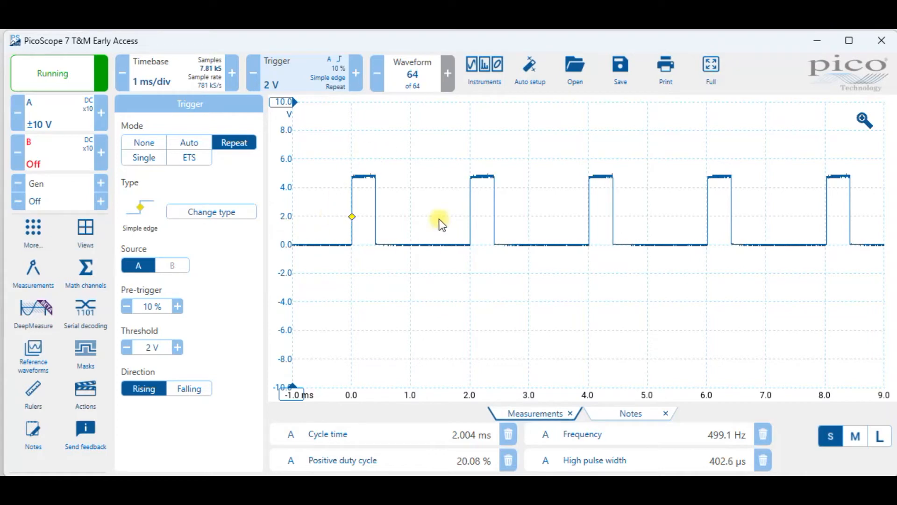
left_click(207, 142)
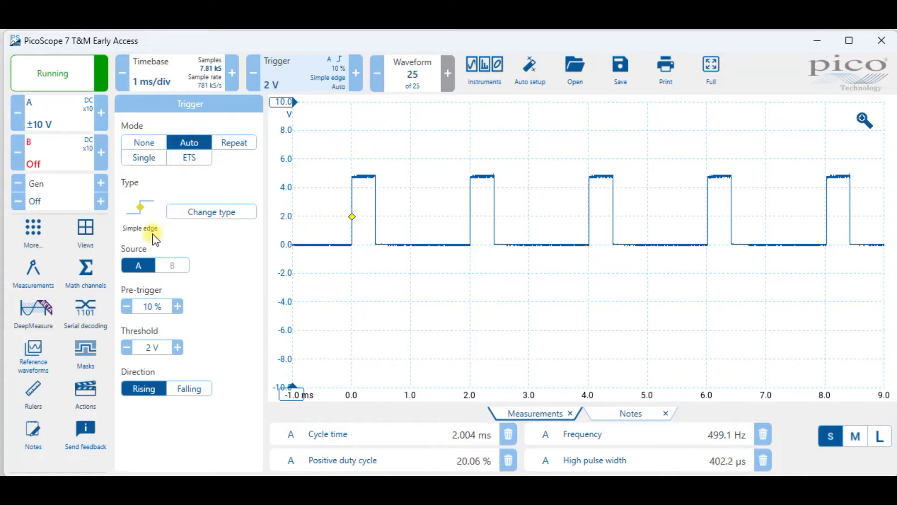
Look through the available trigger types while keeping Simple edge.
left_click(210, 213)
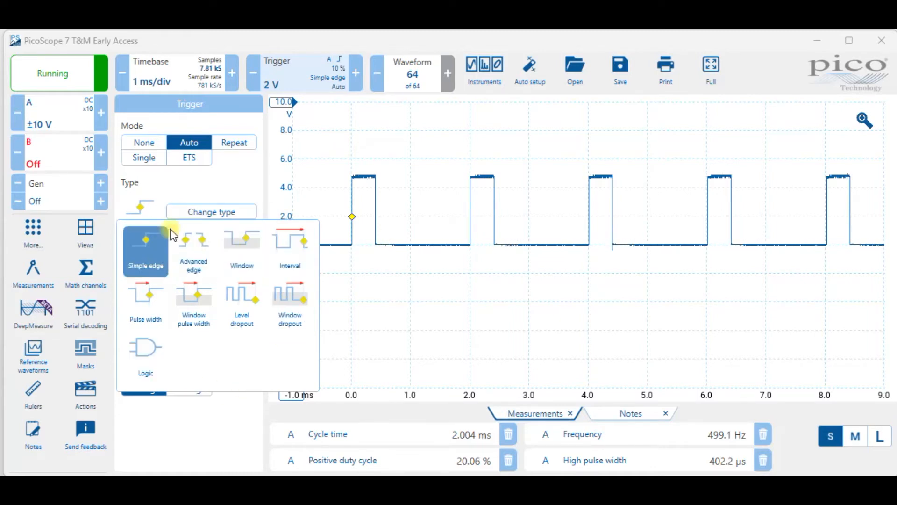
left_click(191, 137)
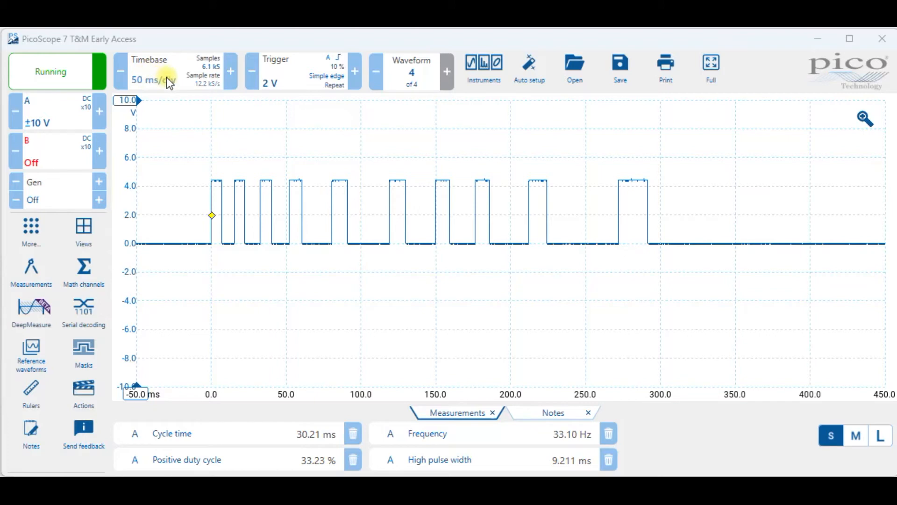
Try the timebase at 20 and 10 ms/div on the pulse burst, and return it to 50 ms/div.
left_click(119, 76)
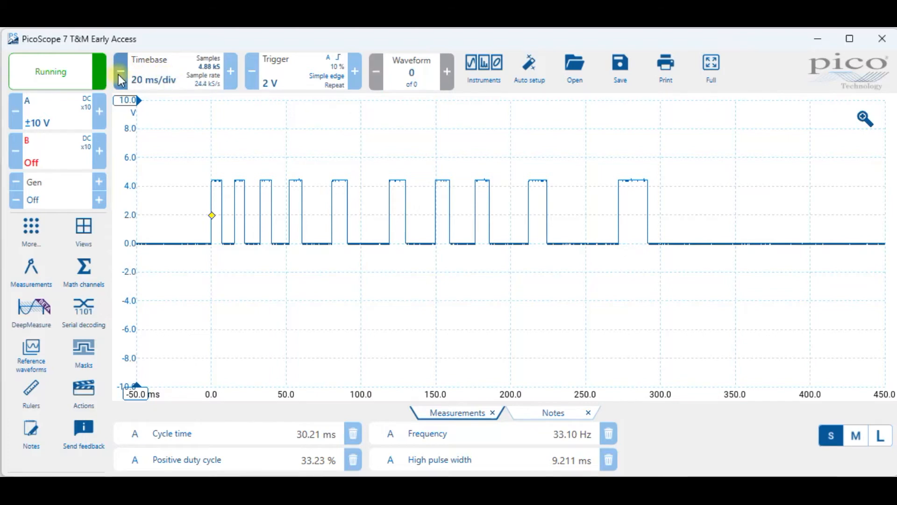
left_click(120, 76)
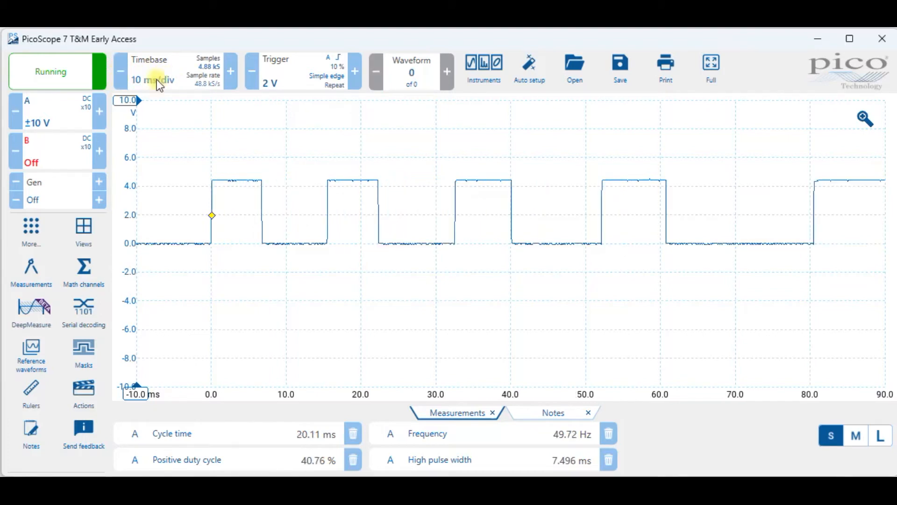
left_click(231, 73)
left_click(231, 72)
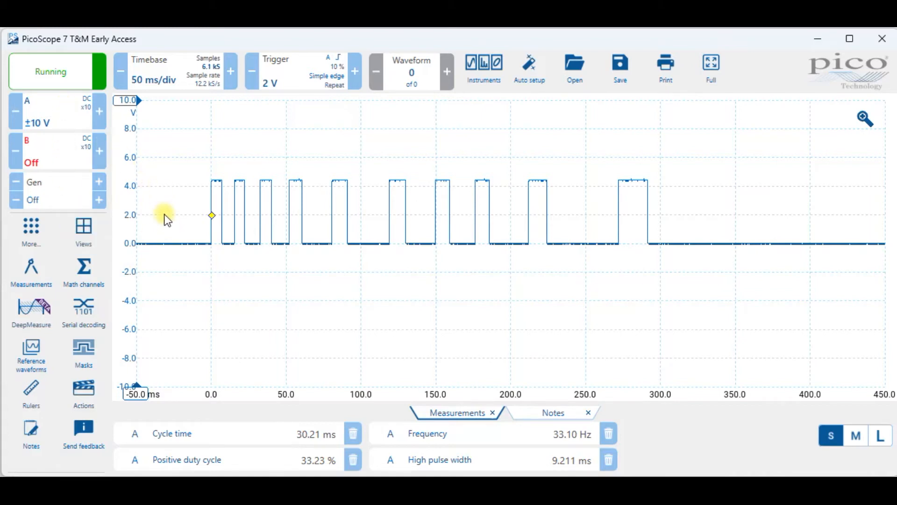
Check channel A's vertical settings and select the Standard x10 voltage probe.
left_click(64, 115)
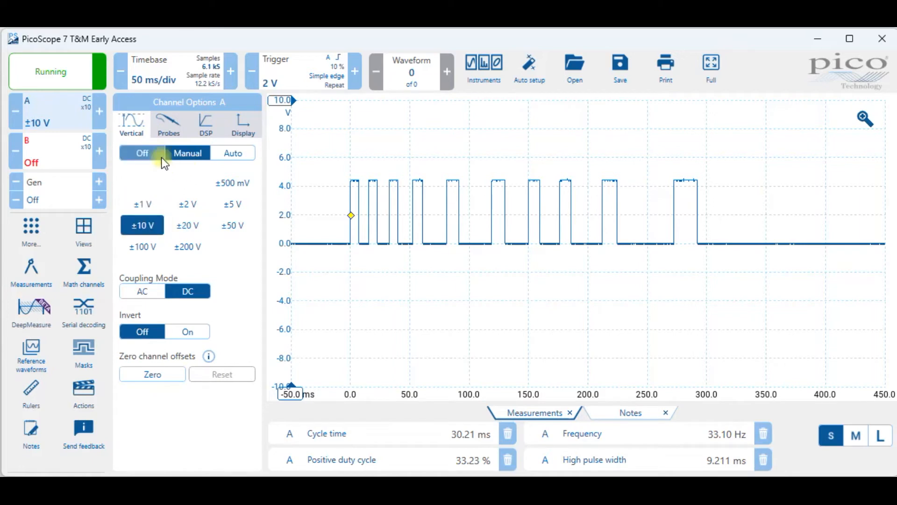
left_click(168, 131)
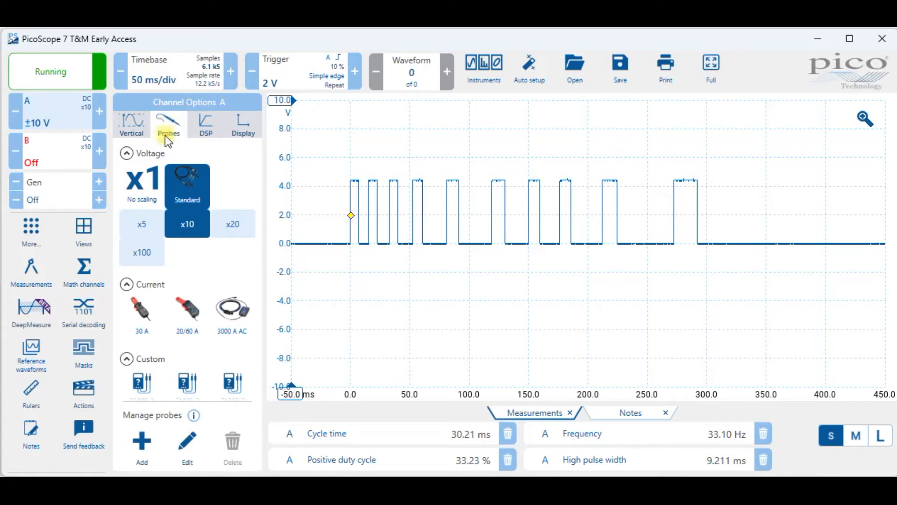
left_click(198, 190)
Try the trigger in Single, None and Auto modes to compare how they handle the intermittent pulse signal.
left_click(337, 72)
left_click(152, 156)
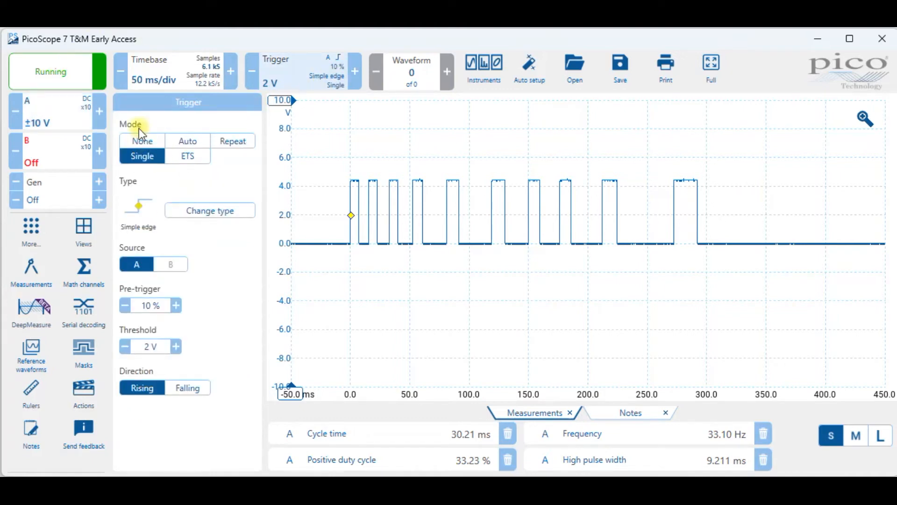
left_click(146, 139)
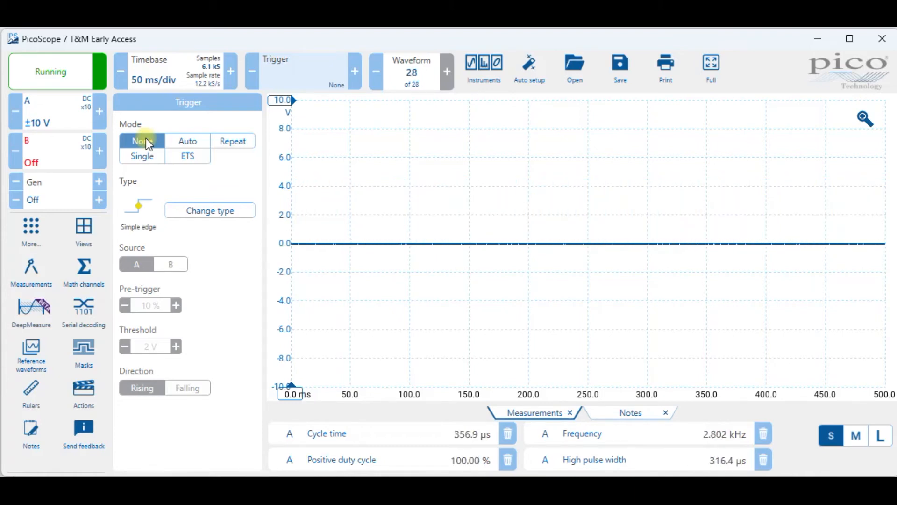
left_click(183, 141)
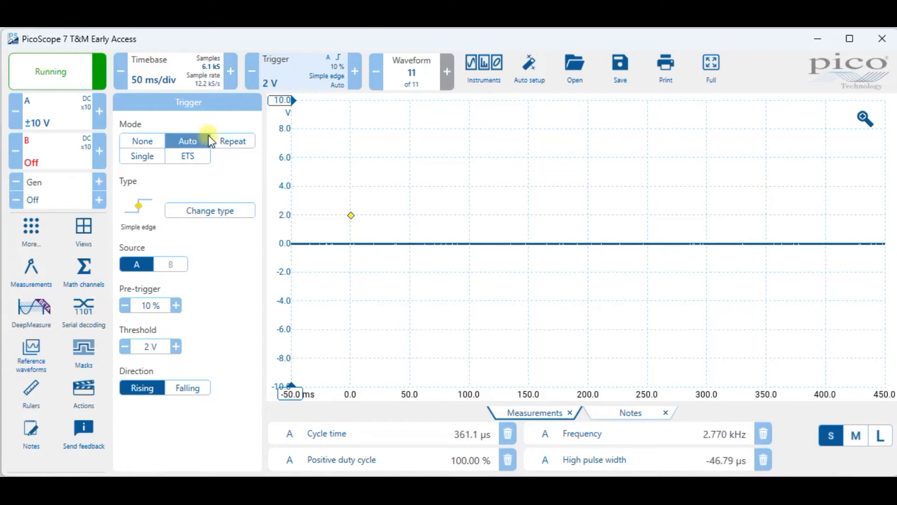
Capture two pulse bursts in Single trigger mode, and switch to Repeat mode with the acquisition running.
left_click(135, 158)
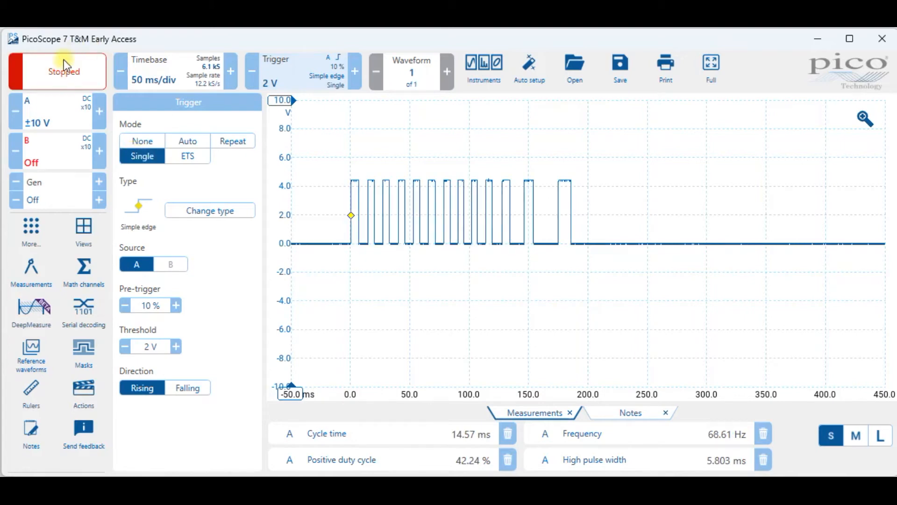
left_click(72, 72)
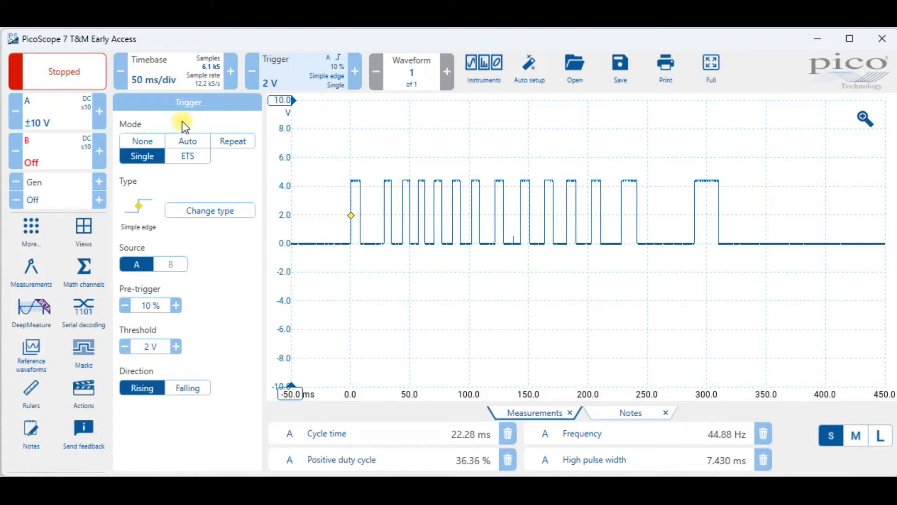
left_click(244, 142)
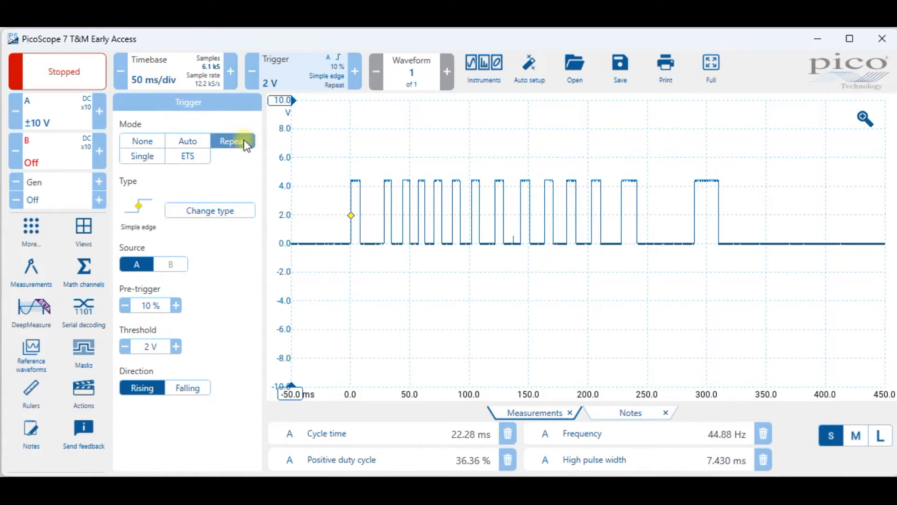
left_click(78, 73)
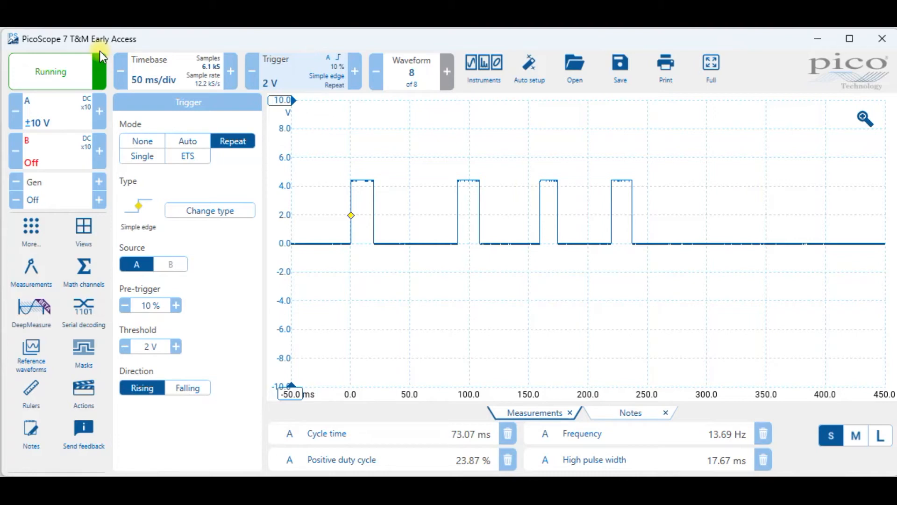
Enable channel B with a manual ±10 V range and check its probe setting.
left_click(56, 151)
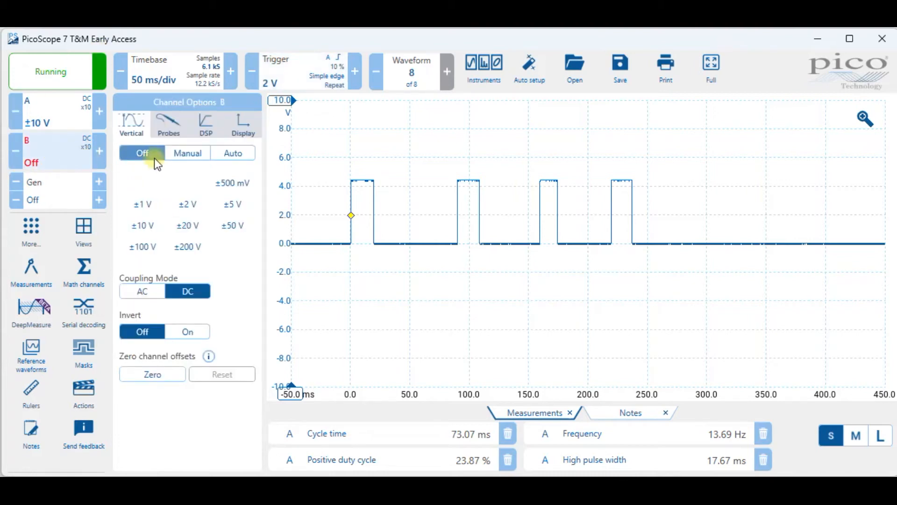
left_click(180, 153)
left_click(147, 226)
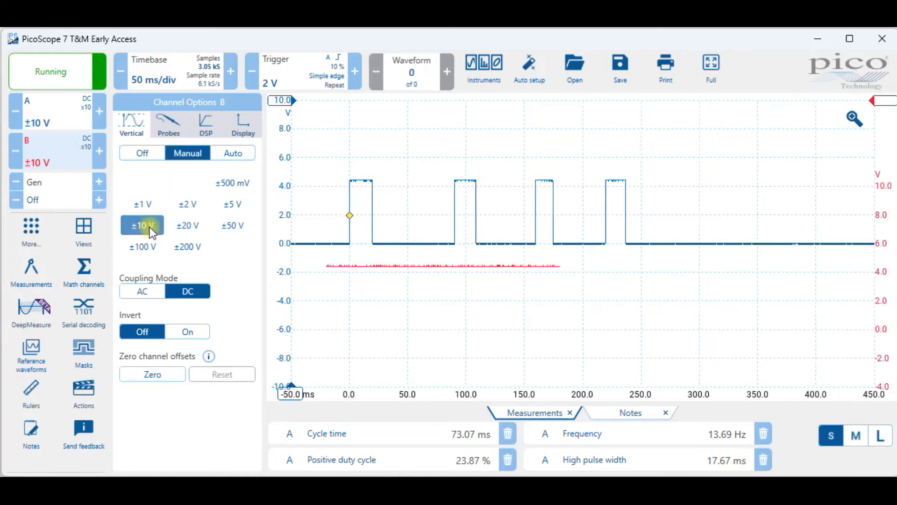
left_click(170, 132)
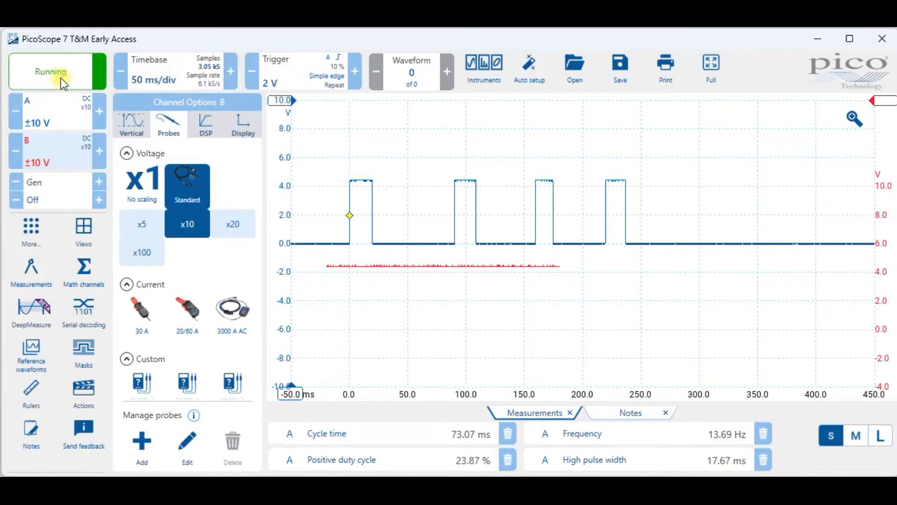
Set the trigger mode to None and shift channel A's trace up by two vertical divisions, separating it from channel B.
left_click(296, 70)
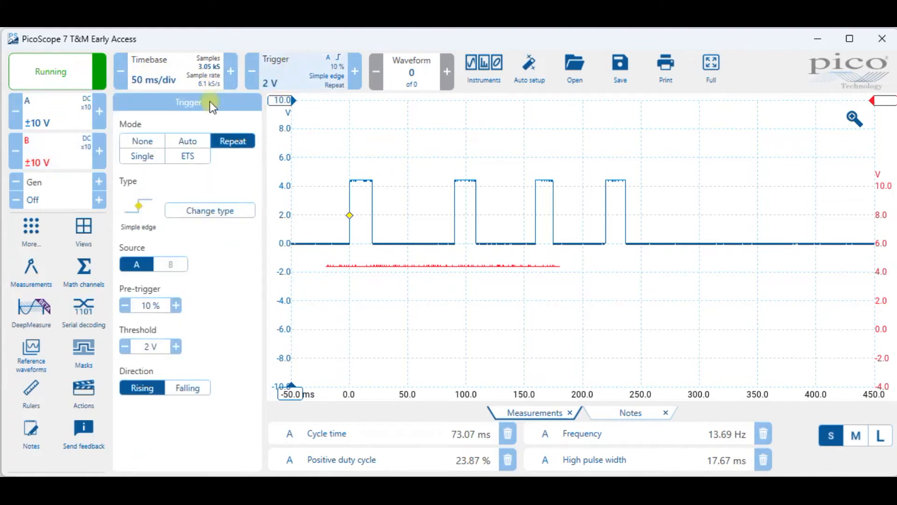
left_click(136, 140)
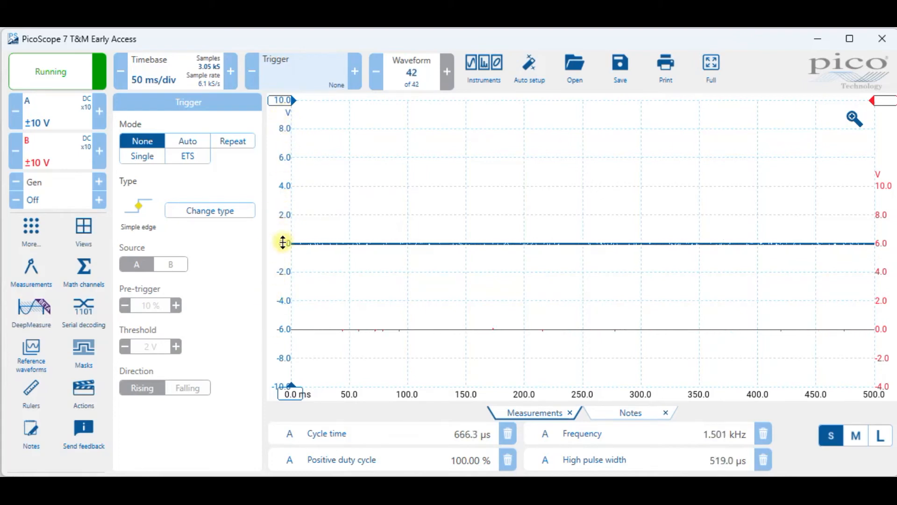
left_click_drag(282, 243, 281, 185)
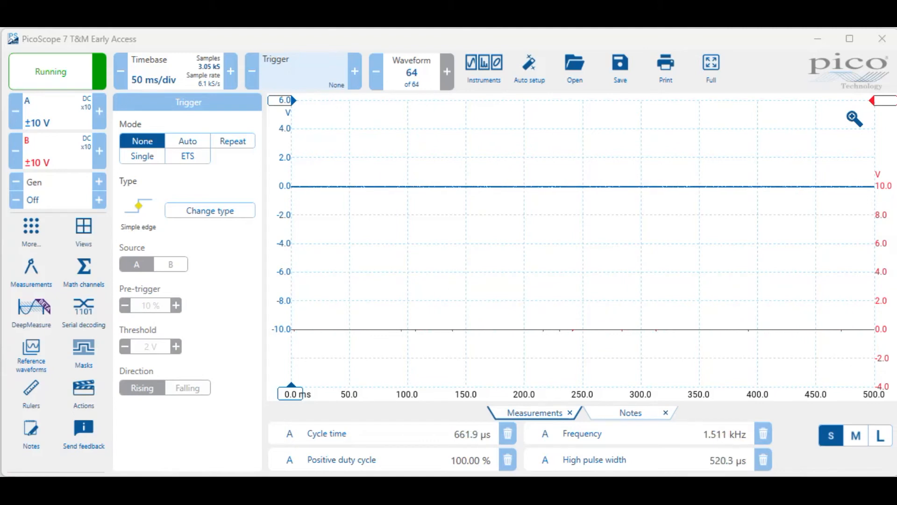
Capture both channels twice in Single trigger mode, and switch to Repeat mode with the acquisition running.
left_click(135, 159)
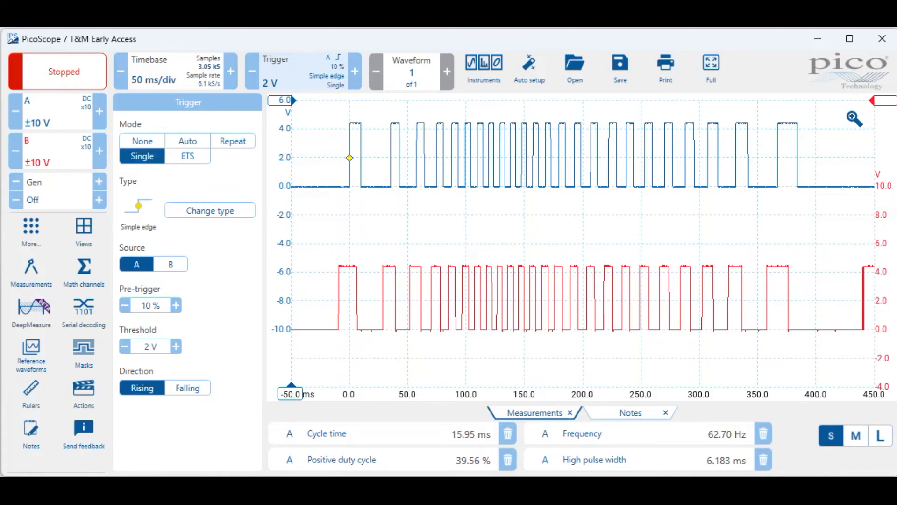
left_click(74, 77)
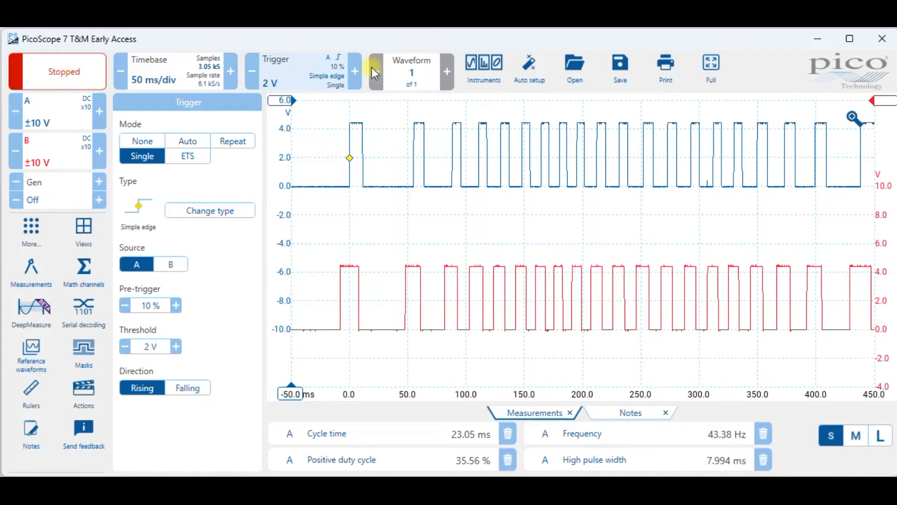
left_click(325, 77)
left_click(320, 77)
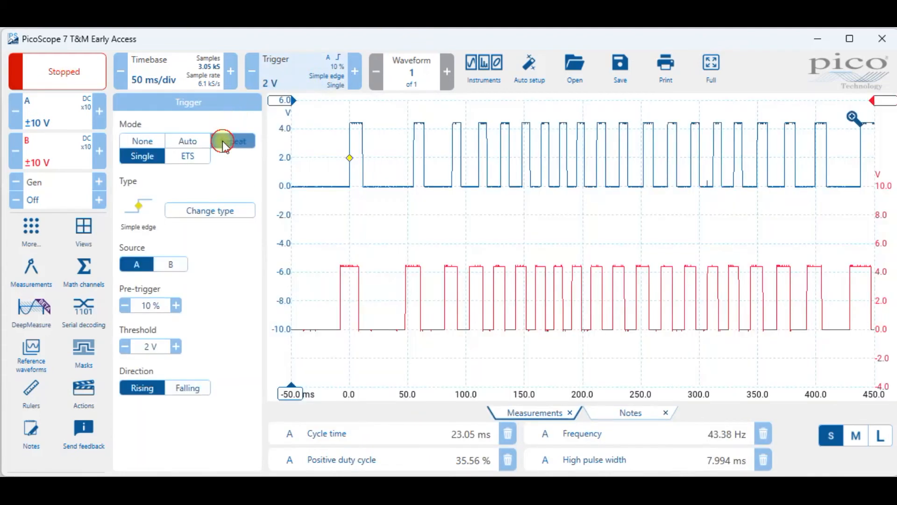
left_click(223, 142)
left_click(63, 64)
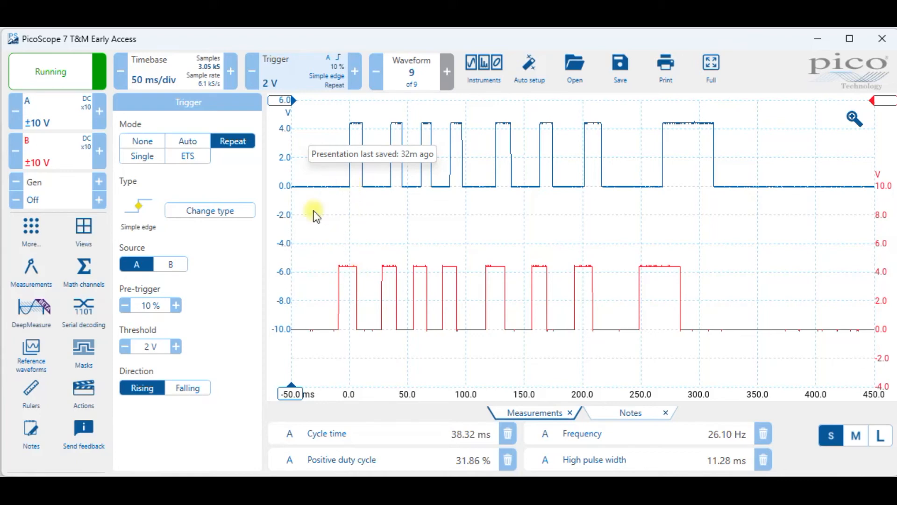
Place two time rulers at about 80 ms and 132.5 ms on the rising edges of consecutive channel B pulses.
left_click_drag(291, 394, 343, 387)
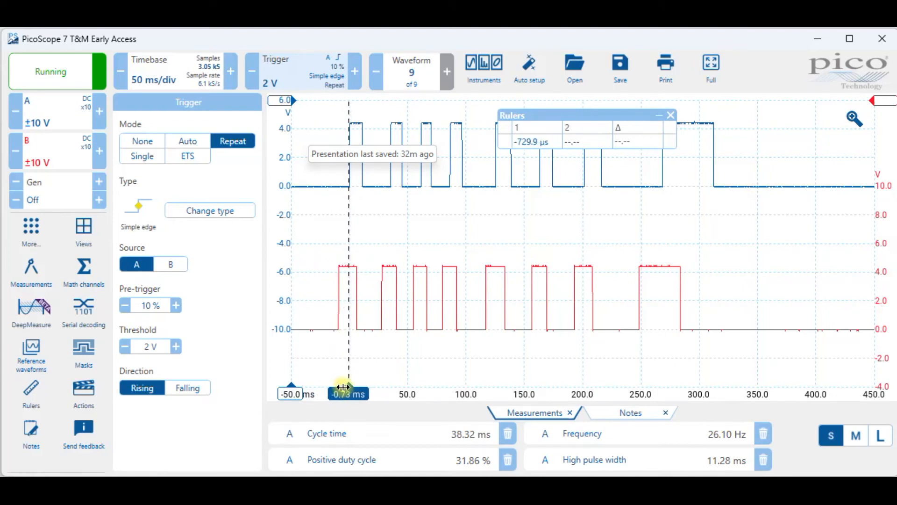
left_click_drag(343, 387, 657, 404)
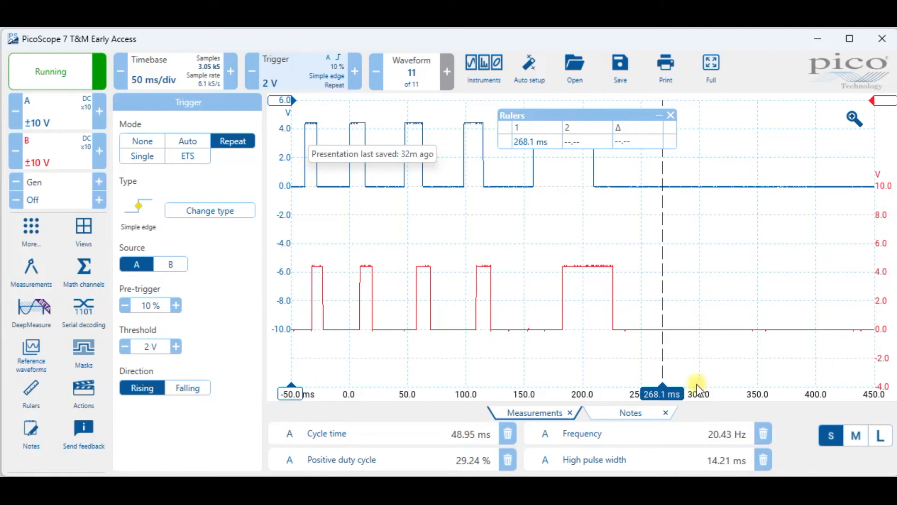
left_click_drag(662, 376, 406, 374)
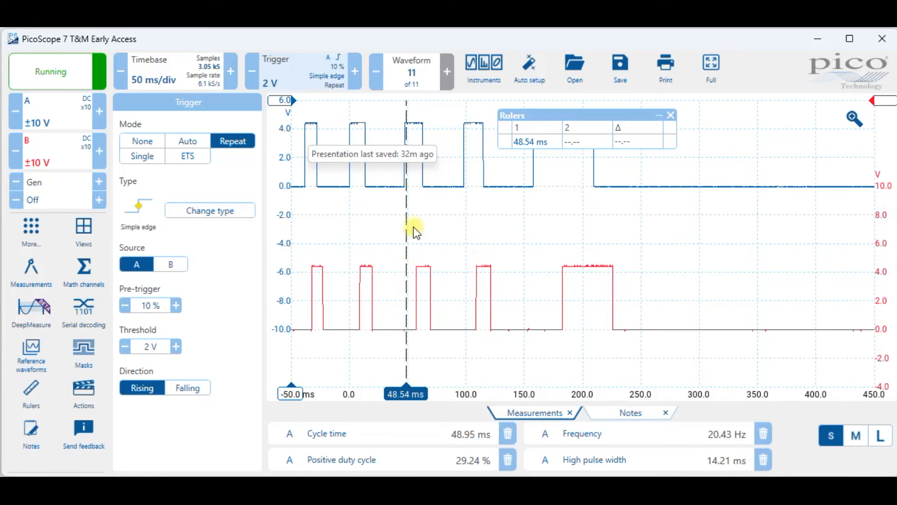
left_click_drag(402, 187, 462, 211)
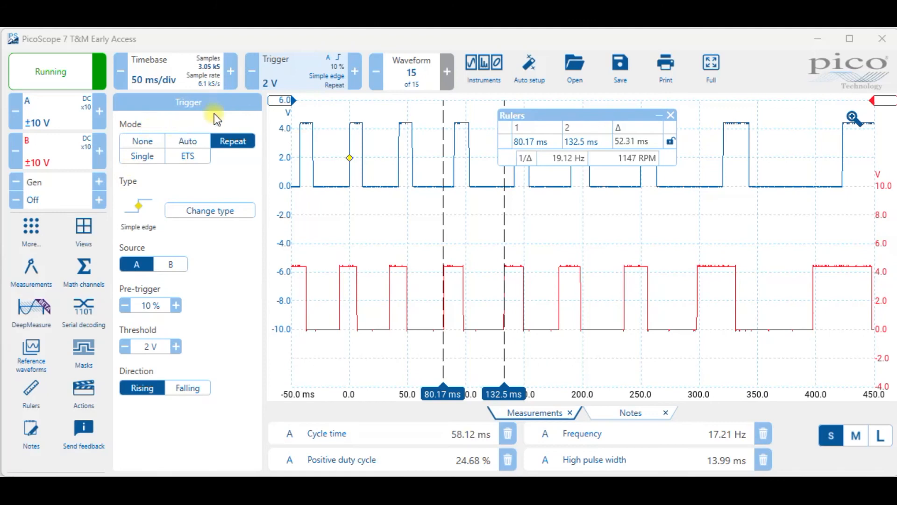
Try the None, Auto and Repeat trigger modes in turn with the acquisition running.
left_click(137, 145)
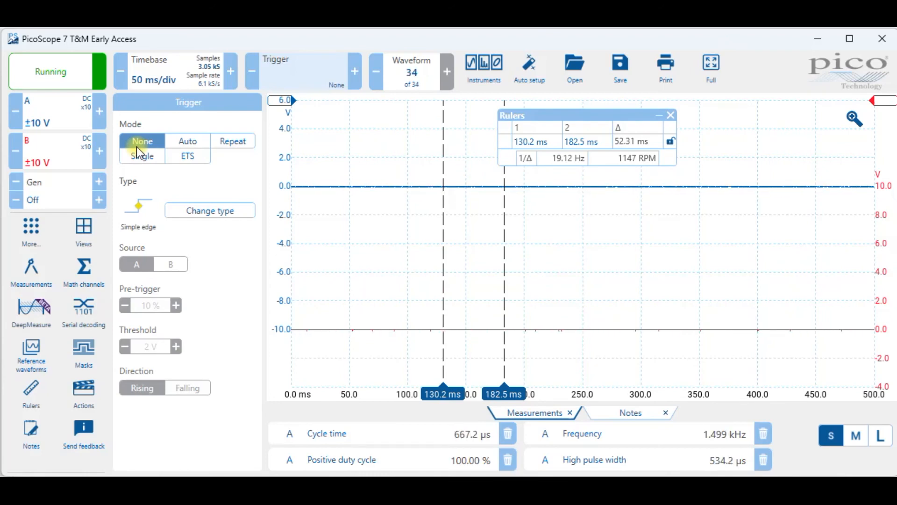
left_click(185, 142)
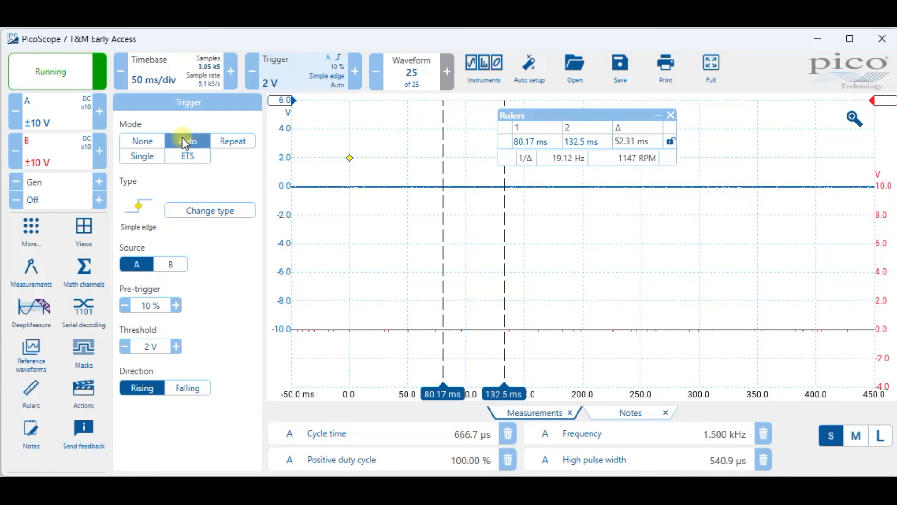
left_click(225, 147)
Capture both channels three times in Single trigger mode, and restart the acquisition in Repeat mode.
left_click(139, 159)
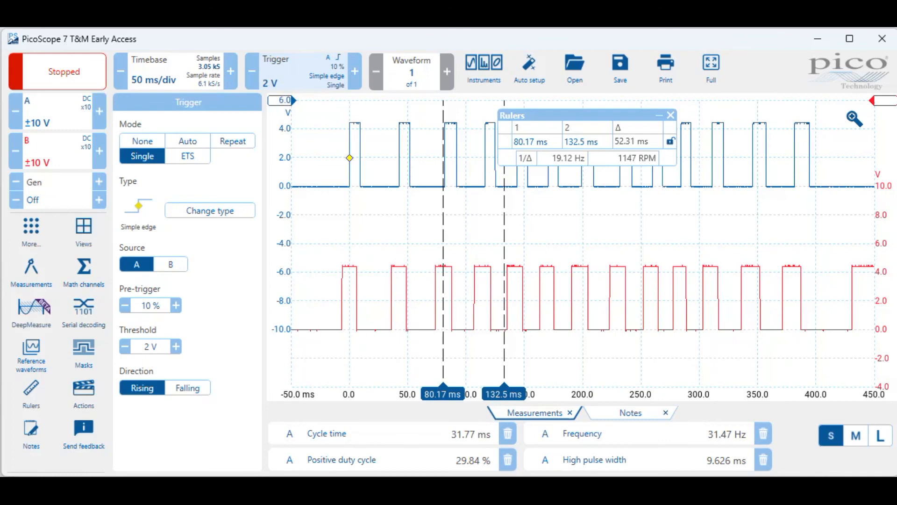
left_click(66, 76)
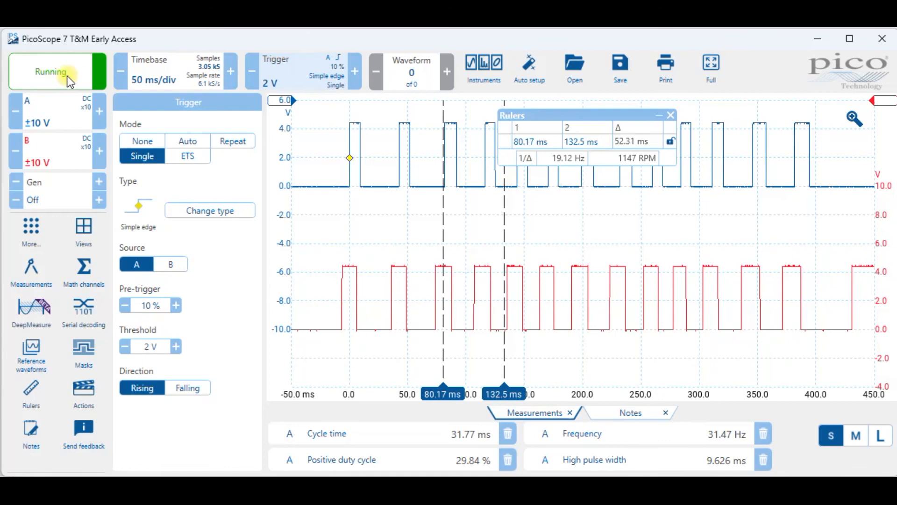
left_click(67, 76)
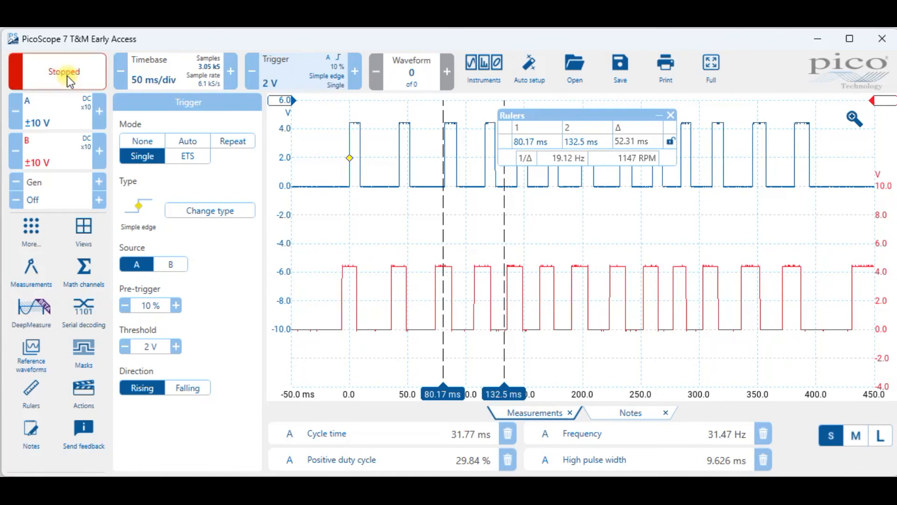
left_click(67, 76)
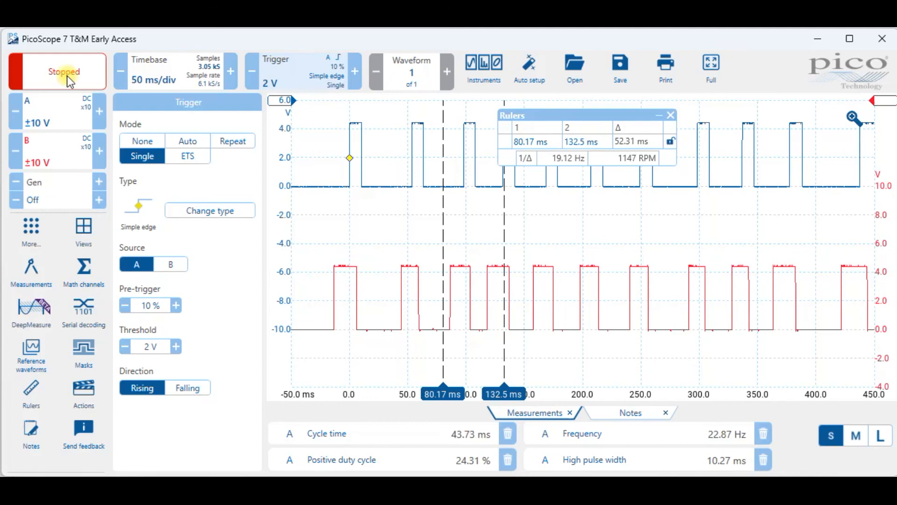
left_click(67, 76)
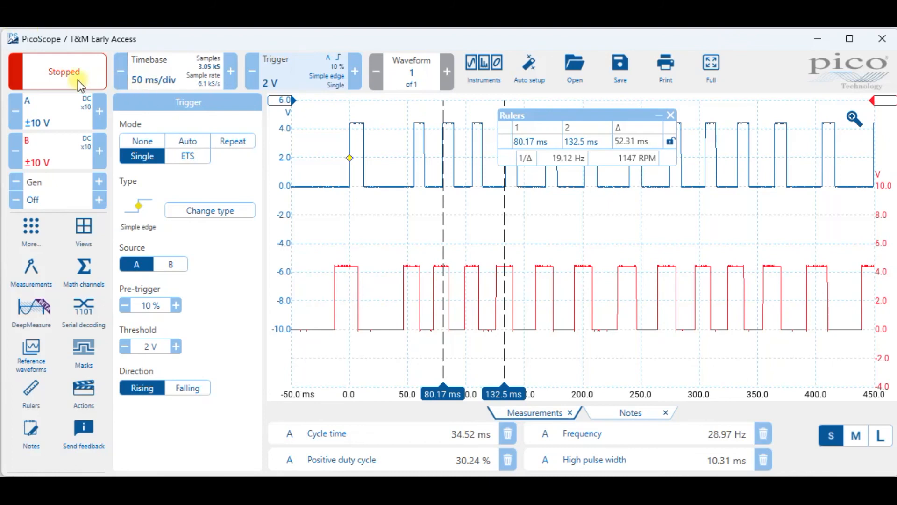
left_click(232, 143)
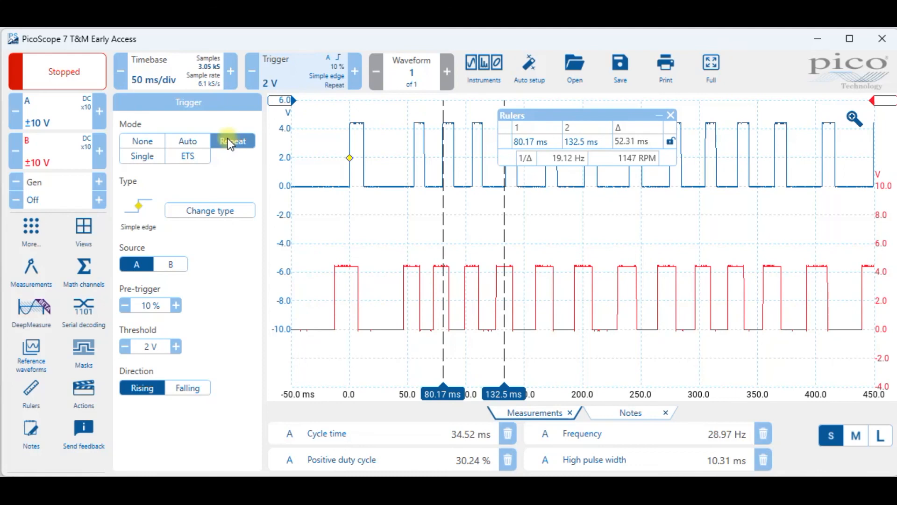
left_click(69, 76)
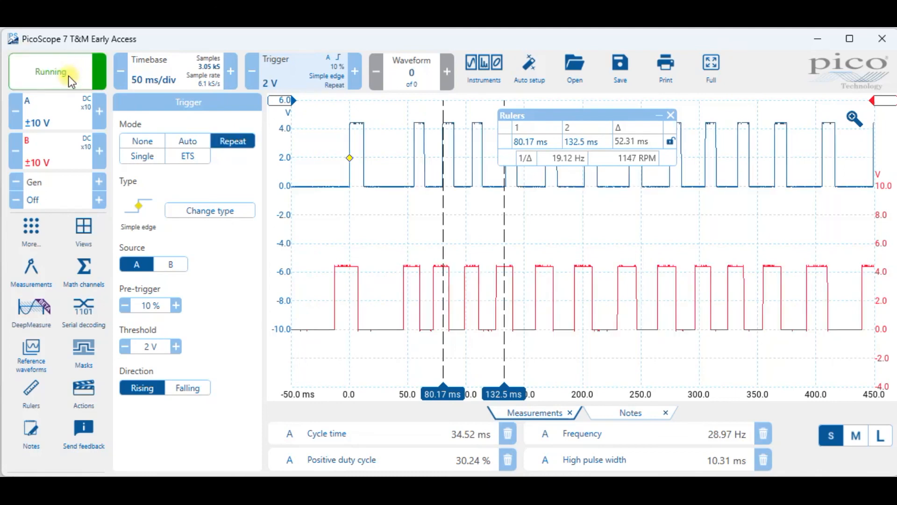